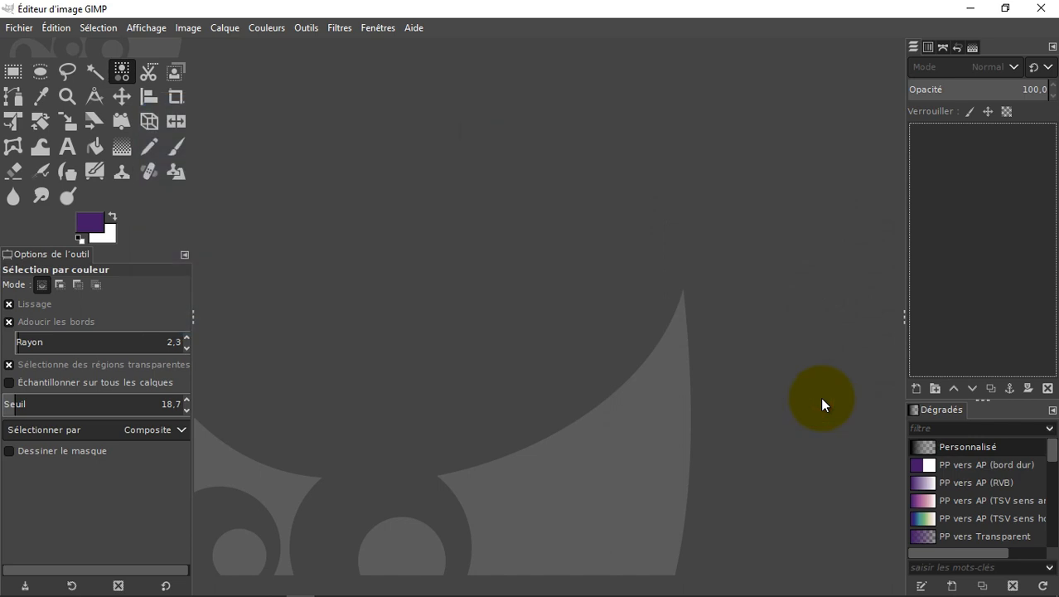
# - Create a new 1920 × 1080 px image
pyautogui.click(19, 27)
pyautogui.click(38, 44)
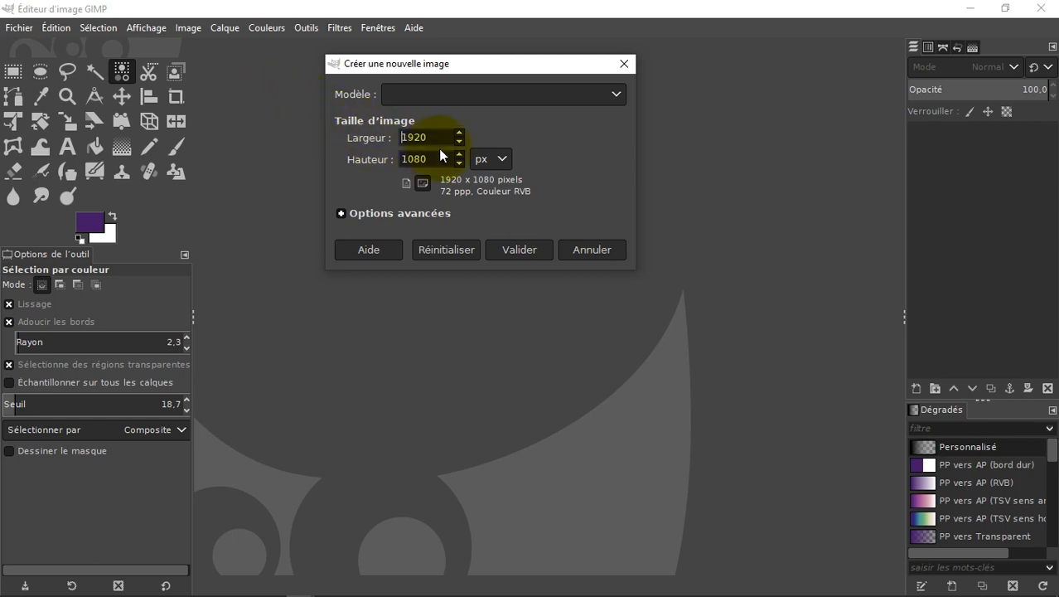
pyautogui.click(527, 247)
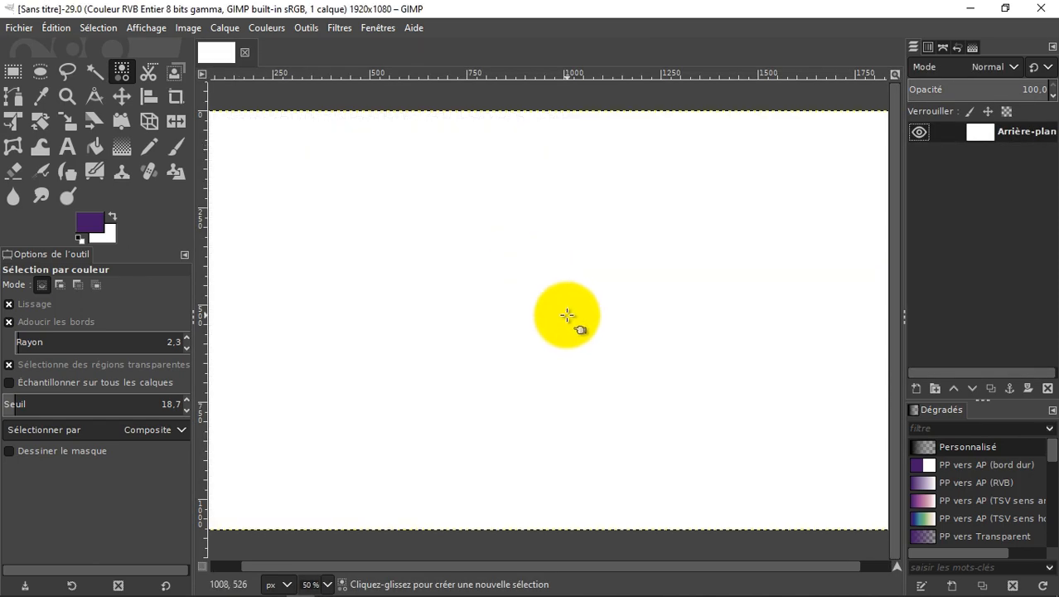
# - Draw a radial gradient about 1144 px long from near the image centre to just beyond the canvas's lower-right corner
pyautogui.press('-')
pyautogui.click(122, 147)
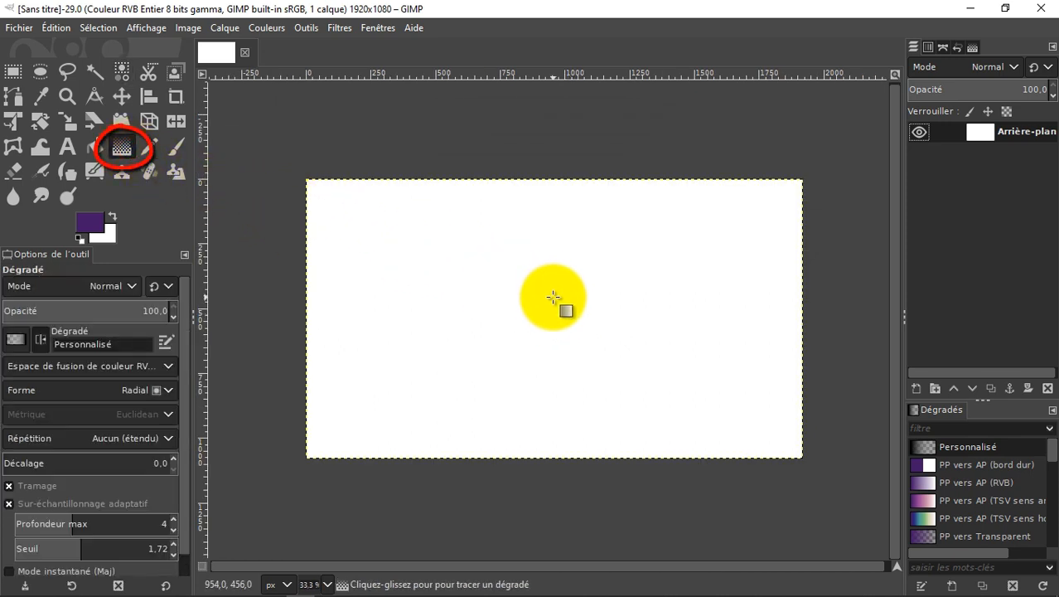
pyautogui.moveTo(557, 308); pyautogui.dragTo(811, 461)
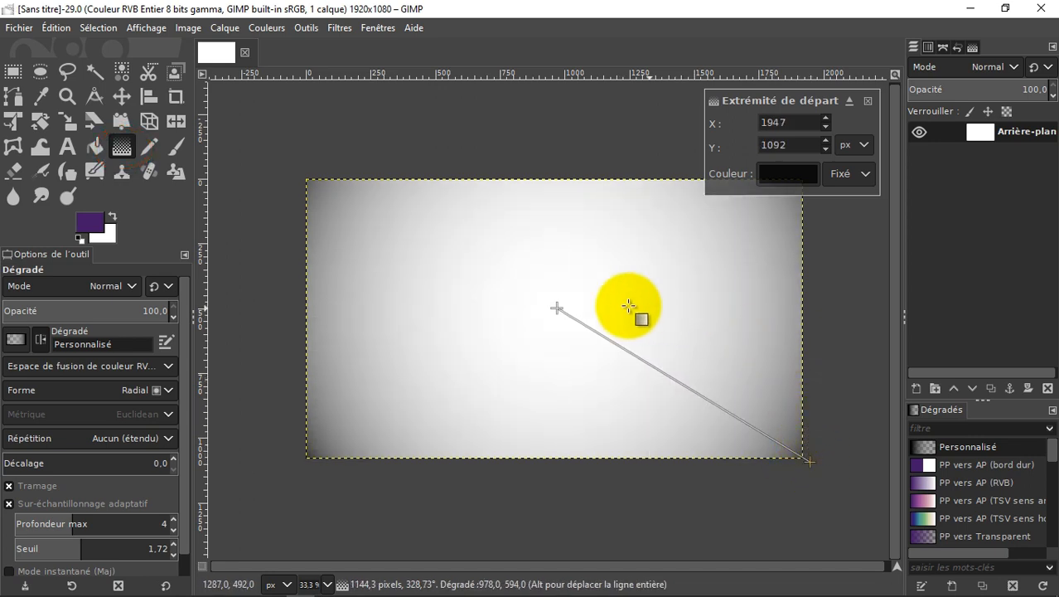
# - Set the gradient's central endpoint to white ffffff with 0 alpha and its outer endpoint to black 000000 with 100 alpha
pyautogui.click(557, 309)
pyautogui.click(798, 174)
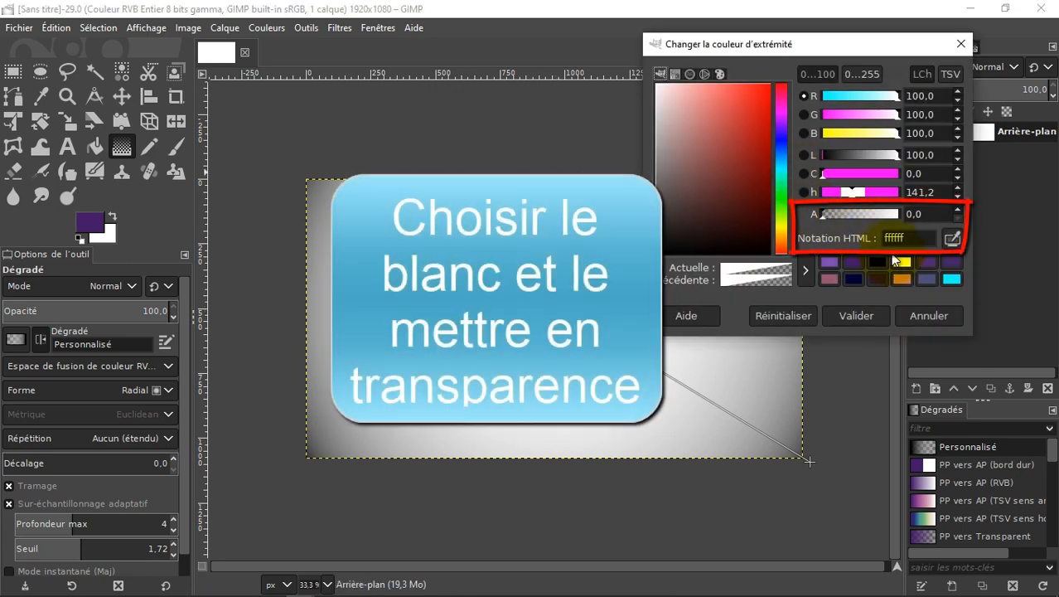
pyautogui.click(862, 316)
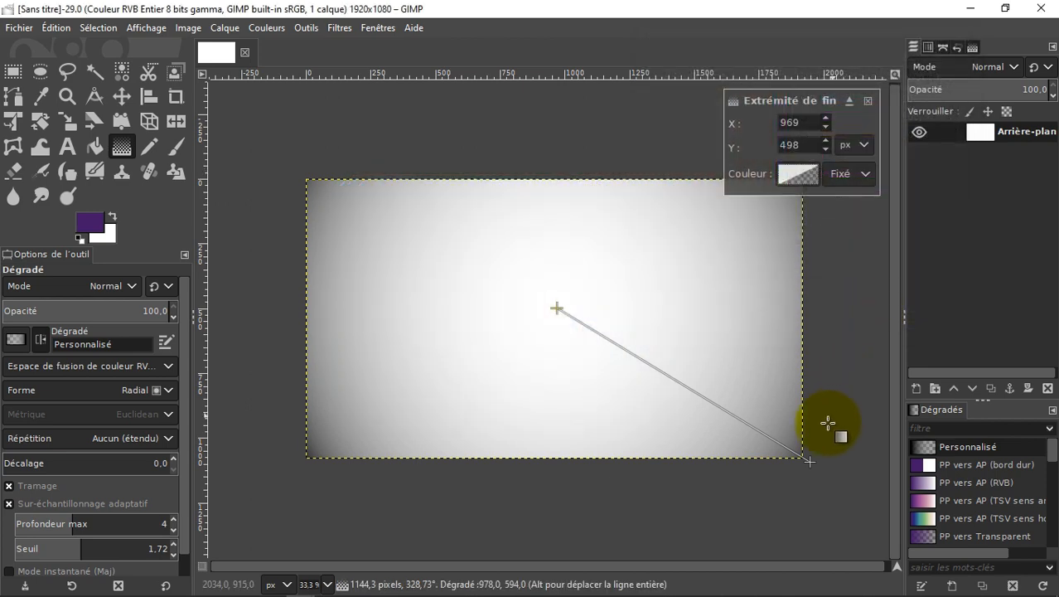
pyautogui.click(809, 459)
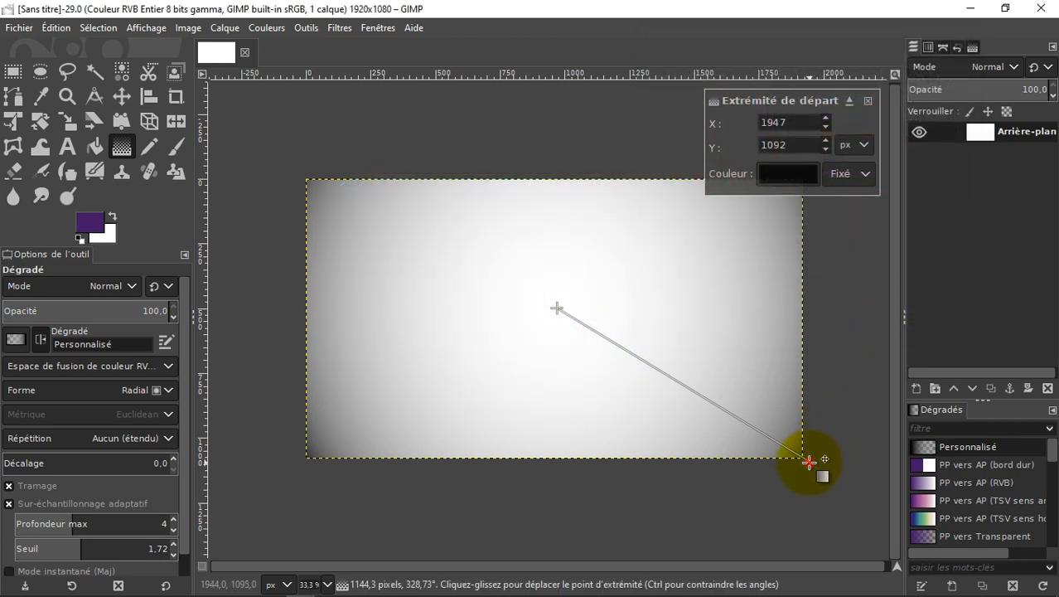
pyautogui.click(788, 173)
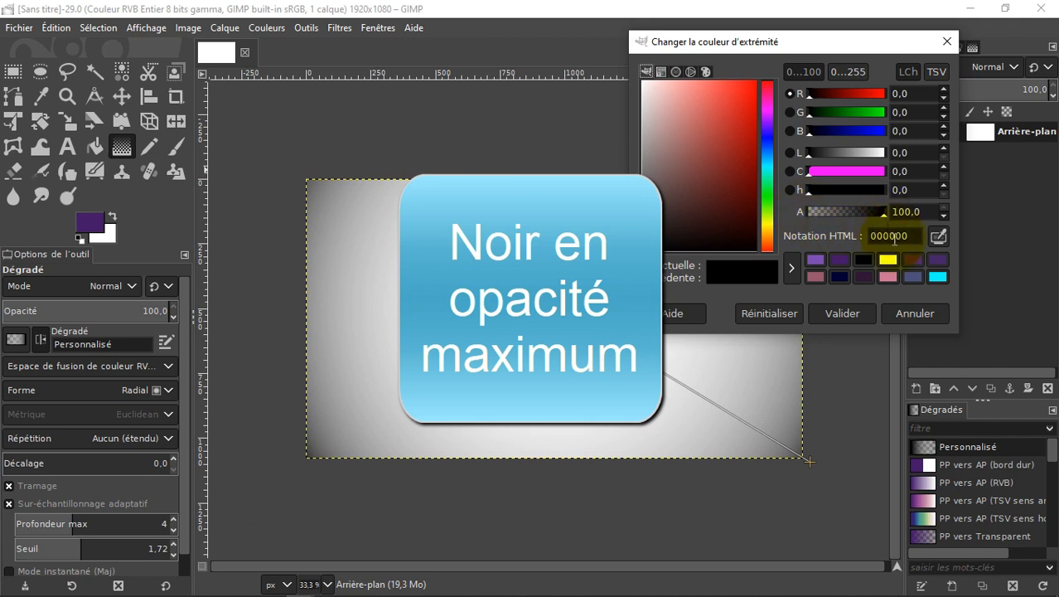
pyautogui.click(850, 313)
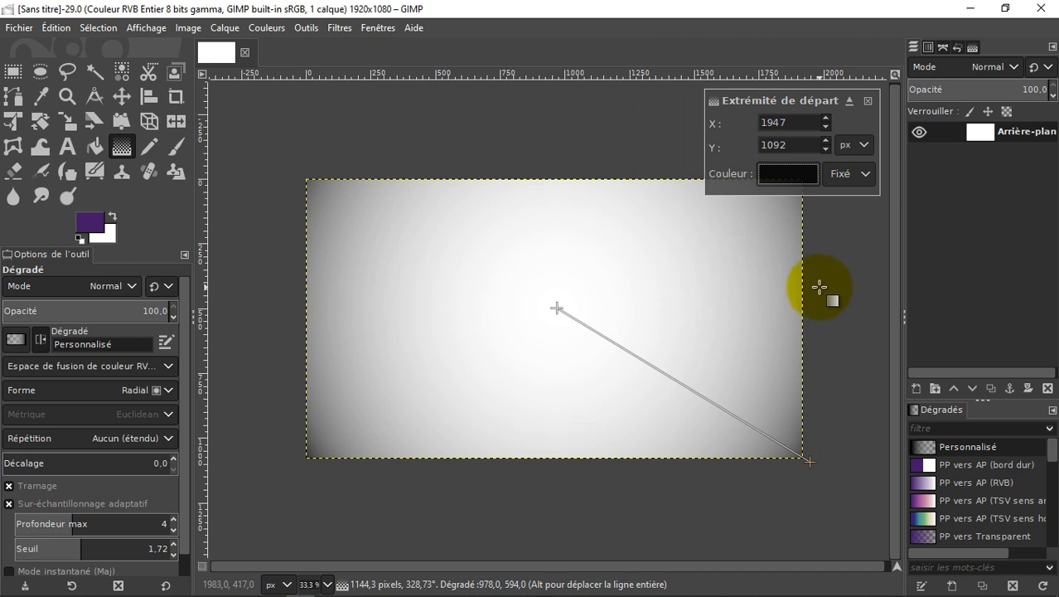
# - Open david-beckham.jpg from the Logo Galaxy folder as a new layer
pyautogui.click(20, 28)
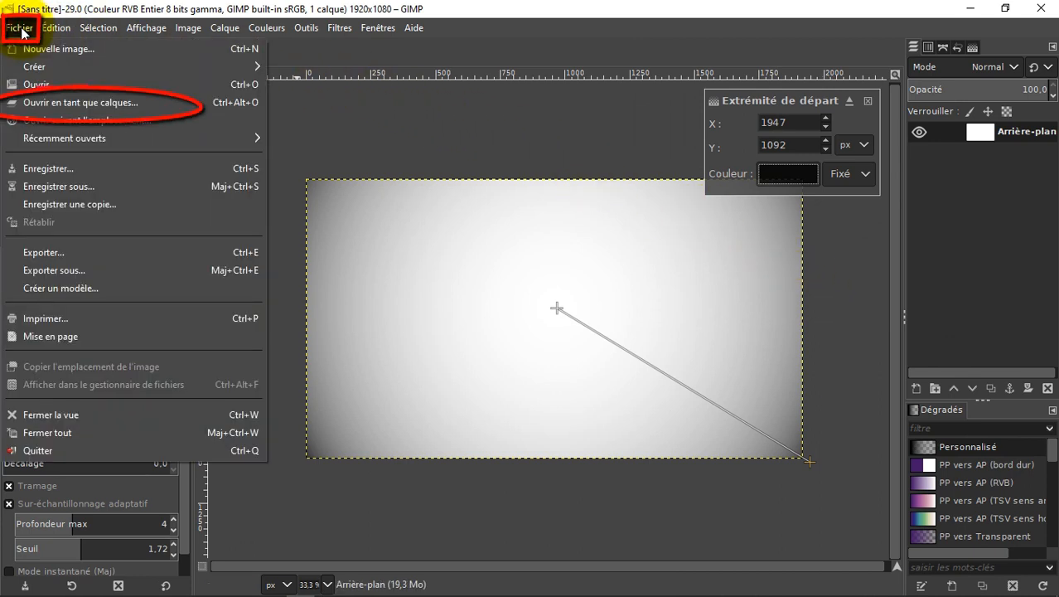
pyautogui.click(64, 102)
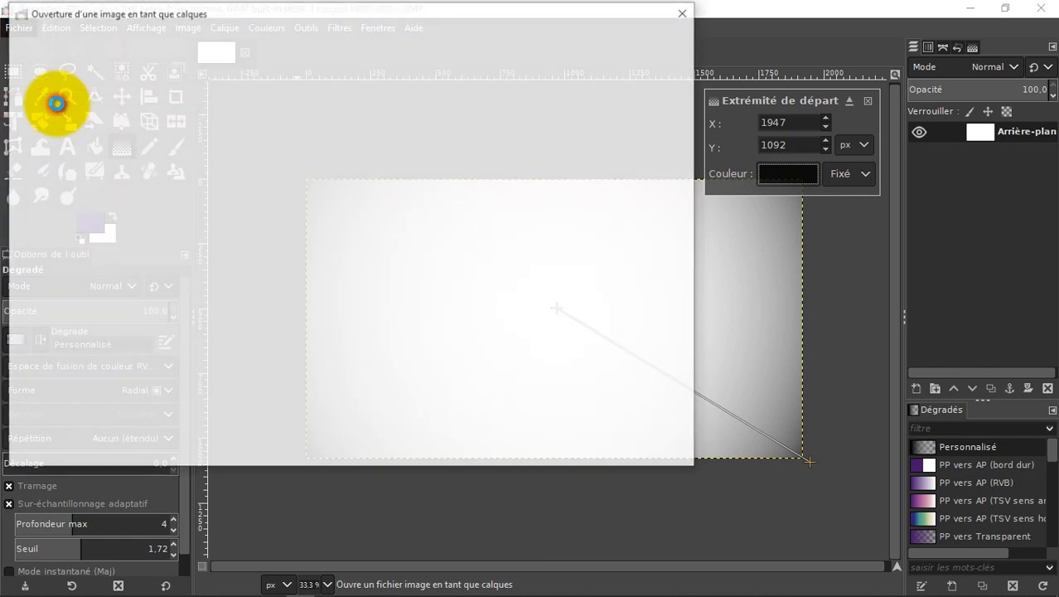
pyautogui.click(162, 111)
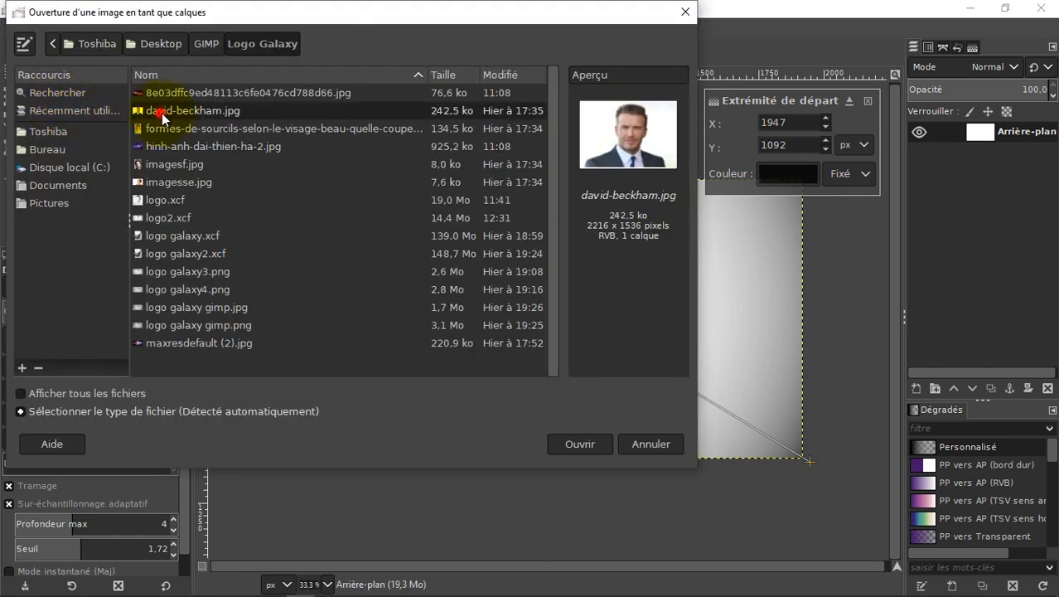
pyautogui.click(563, 448)
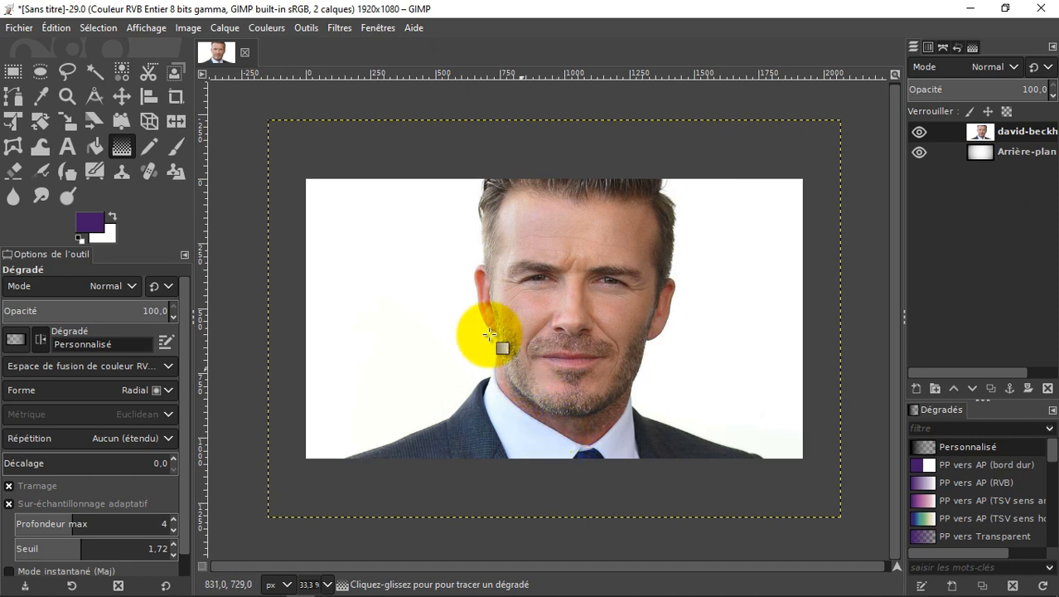
# - Scale the portrait layer proportionally about its centre to about 1533 × 1063 px so it fits within the canvas height
pyautogui.click(69, 120)
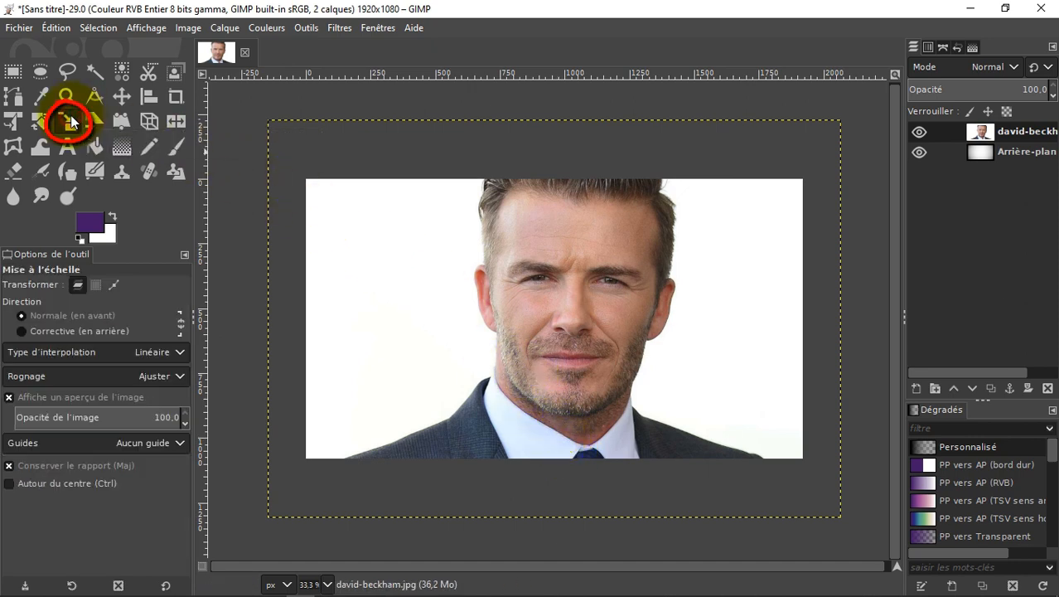
pyautogui.moveTo(823, 135); pyautogui.dragTo(664, 277)
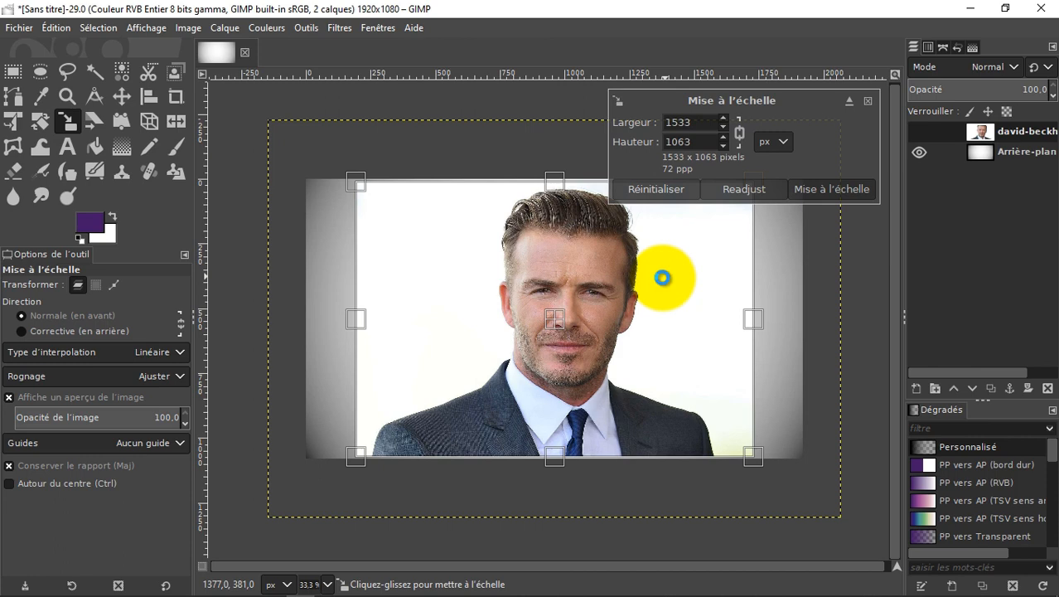
pyautogui.press('Return')
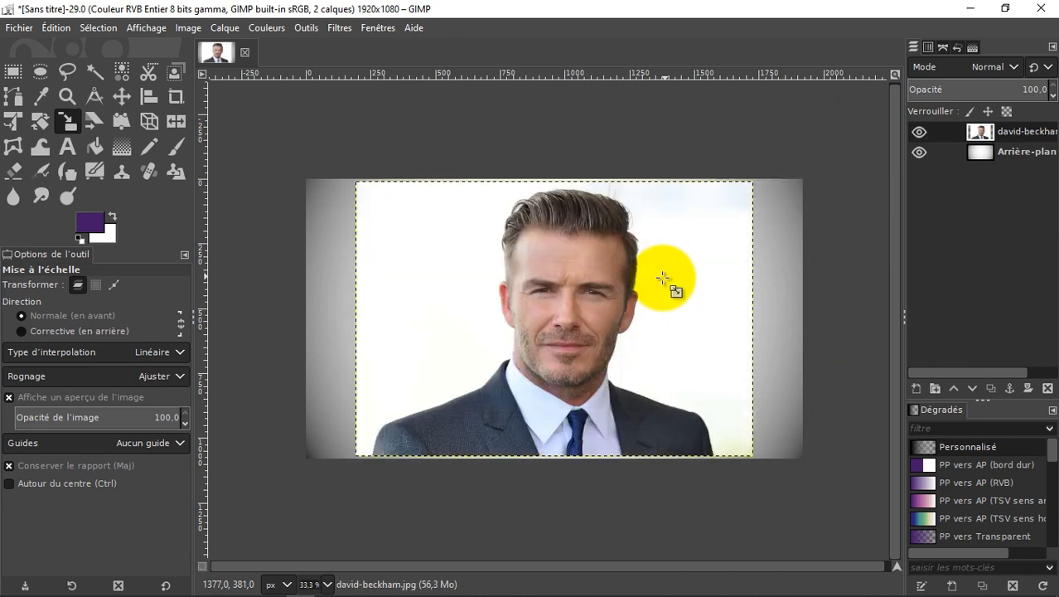
# - Outline the head with a free selection close along the chin and loose elsewhere, delete everything outside it, and deselect
pyautogui.click(69, 73)
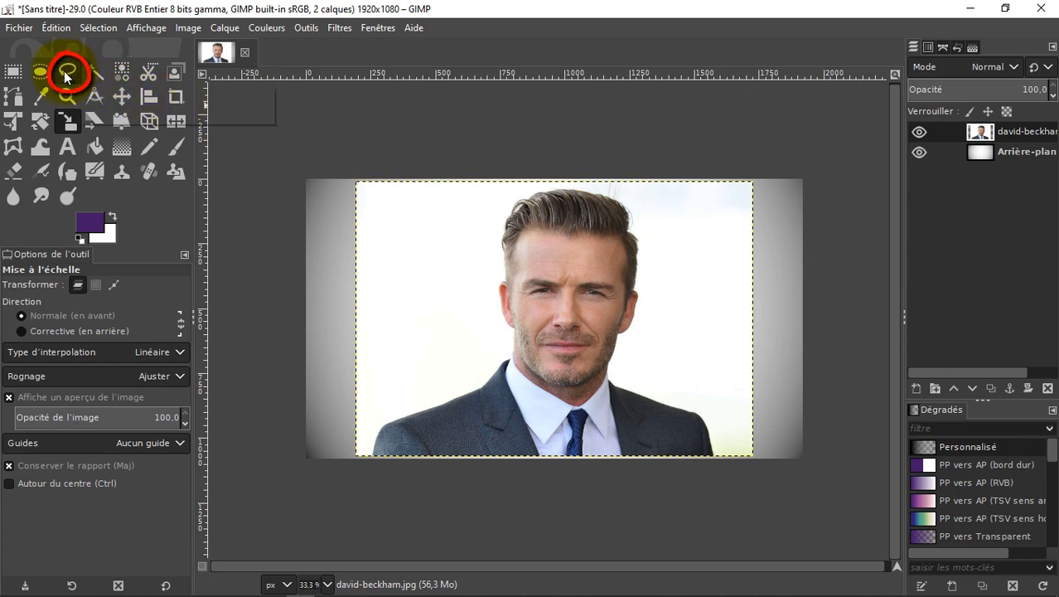
pyautogui.click(67, 74)
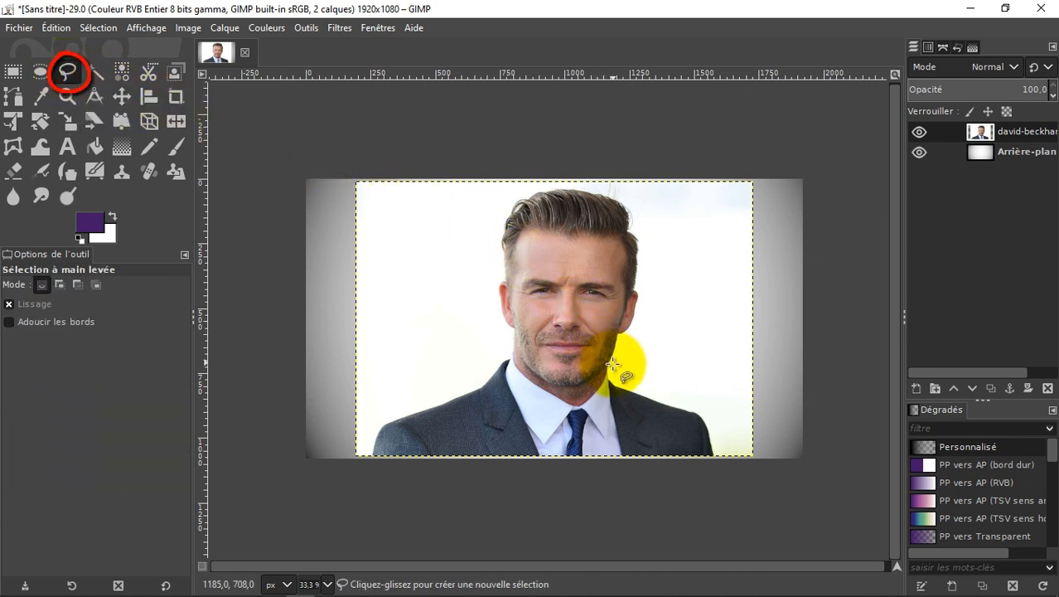
pyautogui.moveTo(613, 363)
pyautogui.mouseDown()
pyautogui.moveTo(594, 384)
pyautogui.moveTo(555, 386)
pyautogui.moveTo(507, 357)
pyautogui.mouseUp()
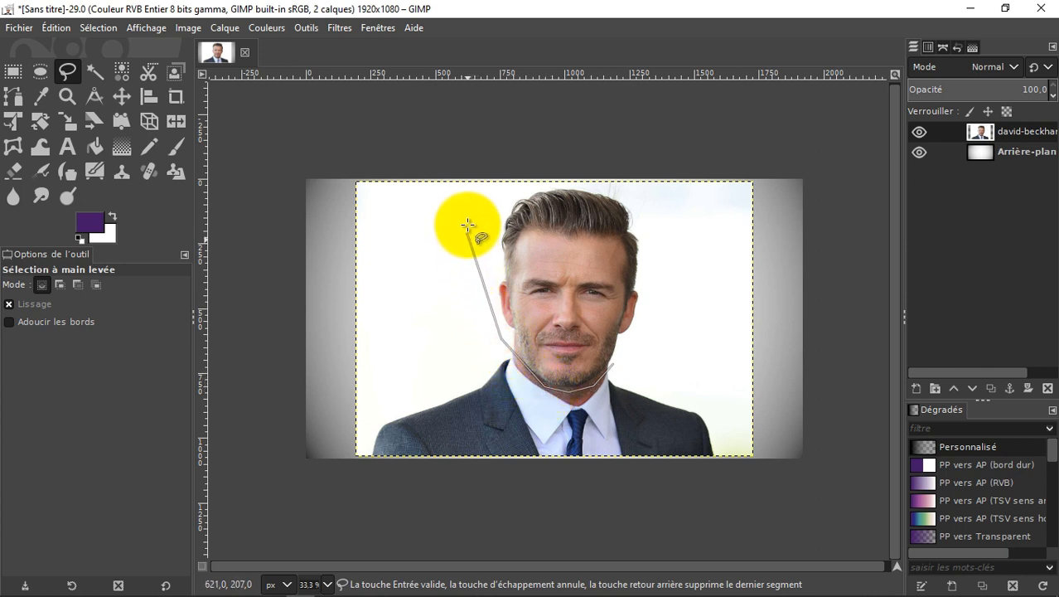
pyautogui.click(469, 222)
pyautogui.click(565, 166)
pyautogui.moveTo(625, 187); pyautogui.dragTo(659, 189)
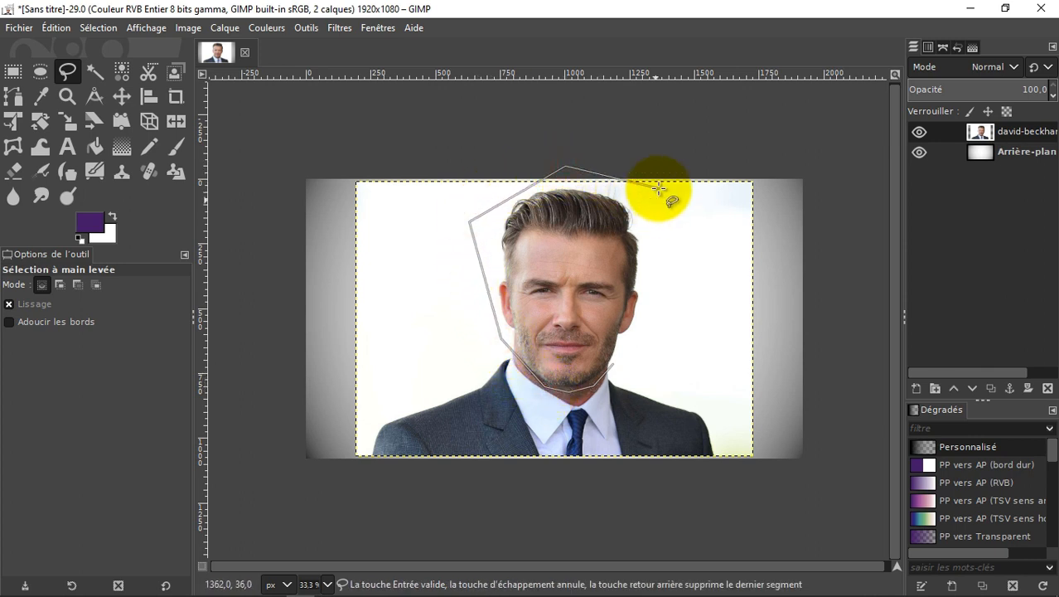
pyautogui.click(666, 262)
pyautogui.click(632, 358)
pyautogui.press('Return')
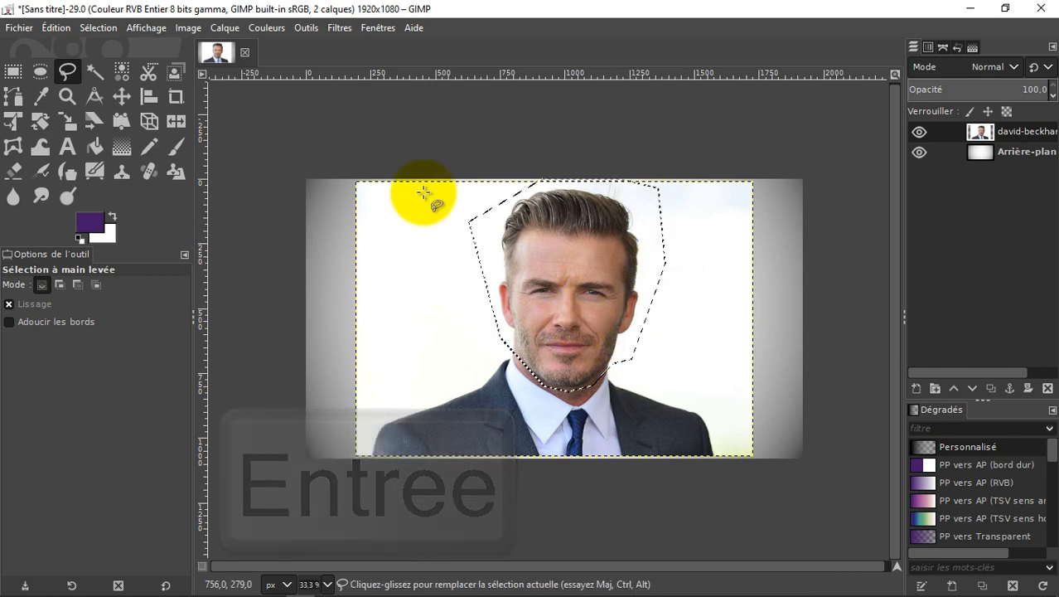
pyautogui.click(97, 35)
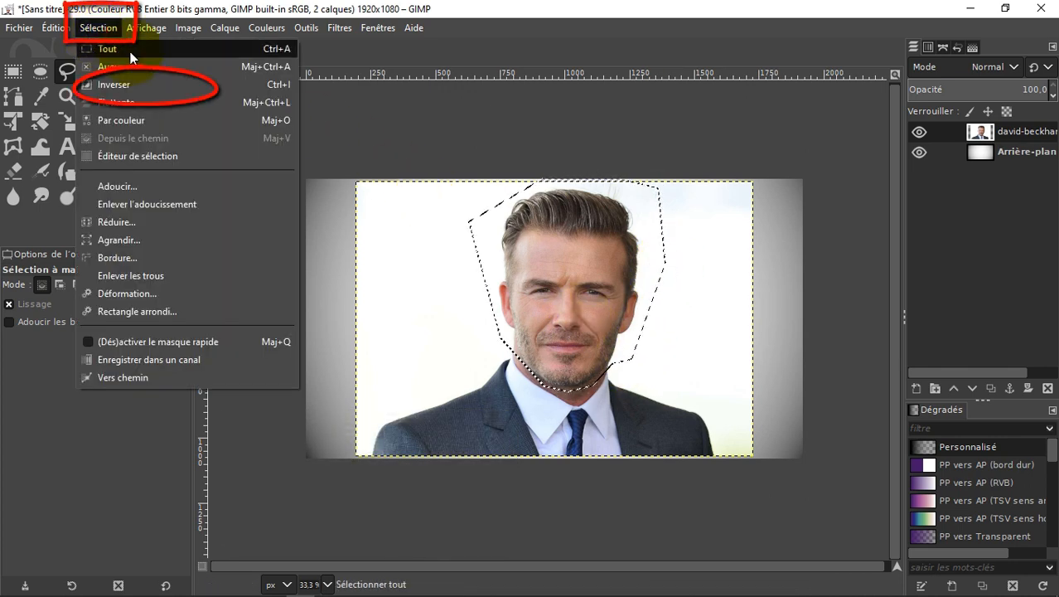
pyautogui.click(137, 86)
pyautogui.press('Delete')
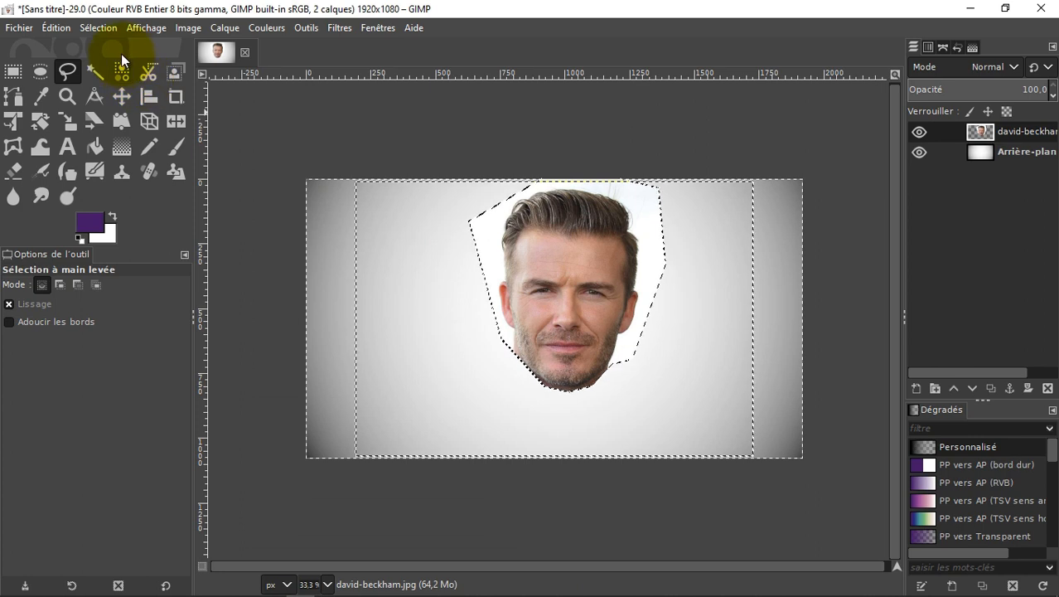
pyautogui.click(101, 28)
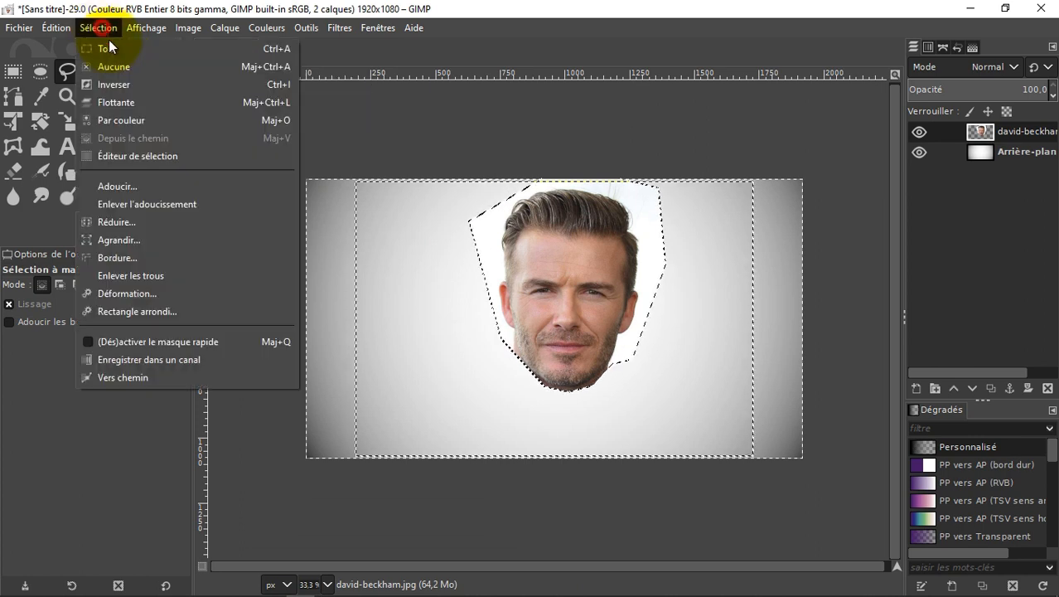
pyautogui.click(113, 66)
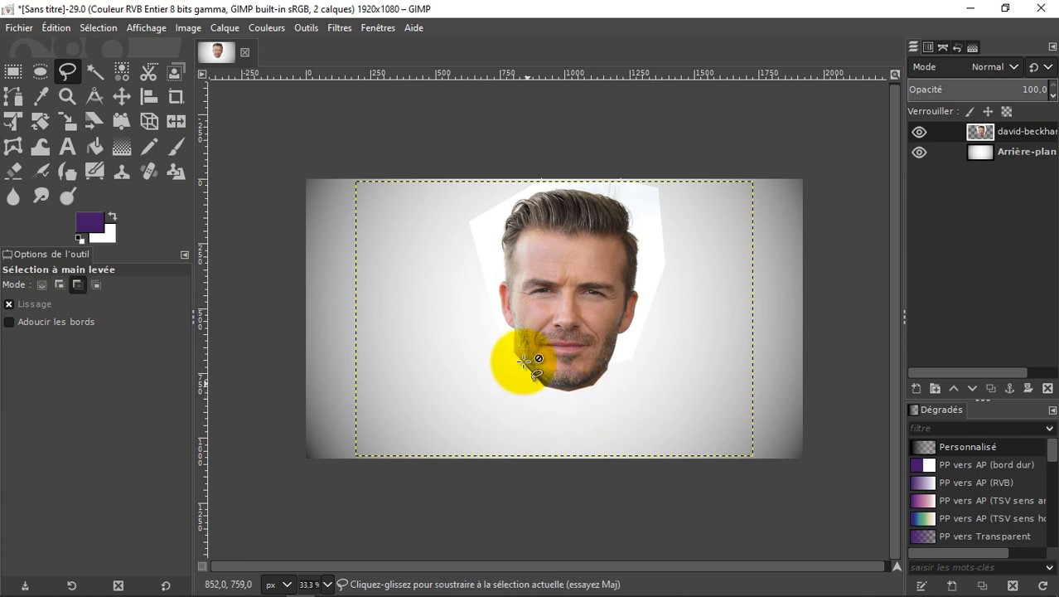
# - Trace the beard edge along the jaw with a free selection enclosing the leftover neck and background below, delete that area, and deselect
pyautogui.keyDown('ctrl'); pyautogui.scroll(1, 512, 346); pyautogui.keyUp('ctrl')
pyautogui.keyDown('ctrl'); pyautogui.scroll(2, 516, 351); pyautogui.keyUp('ctrl')
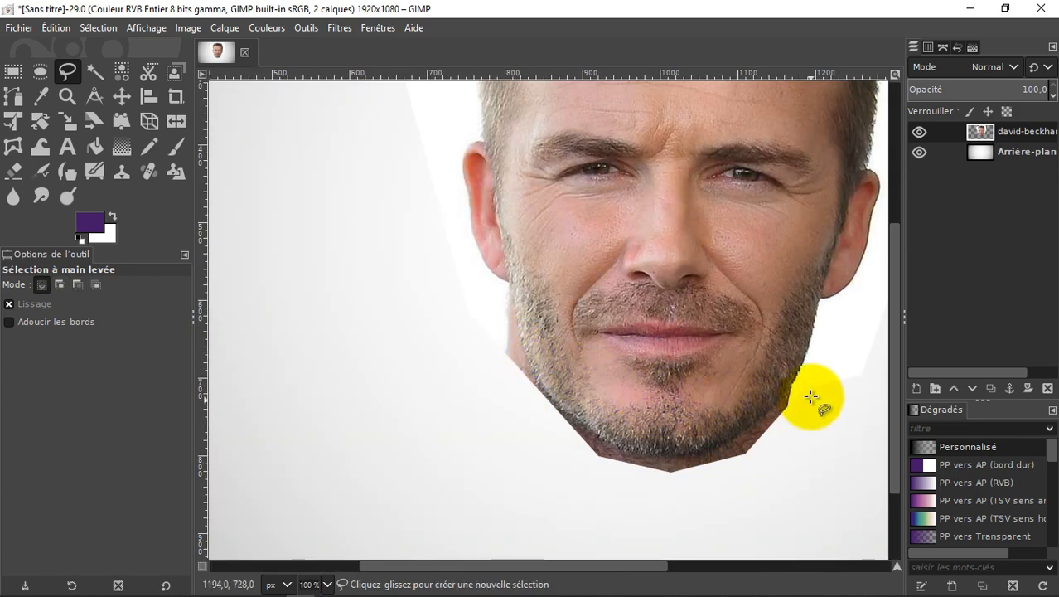
pyautogui.keyDown('ctrl'); pyautogui.scroll(1, 810, 388); pyautogui.keyUp('ctrl')
pyautogui.keyDown('ctrl'); pyautogui.scroll(1, 810, 388); pyautogui.keyUp('ctrl')
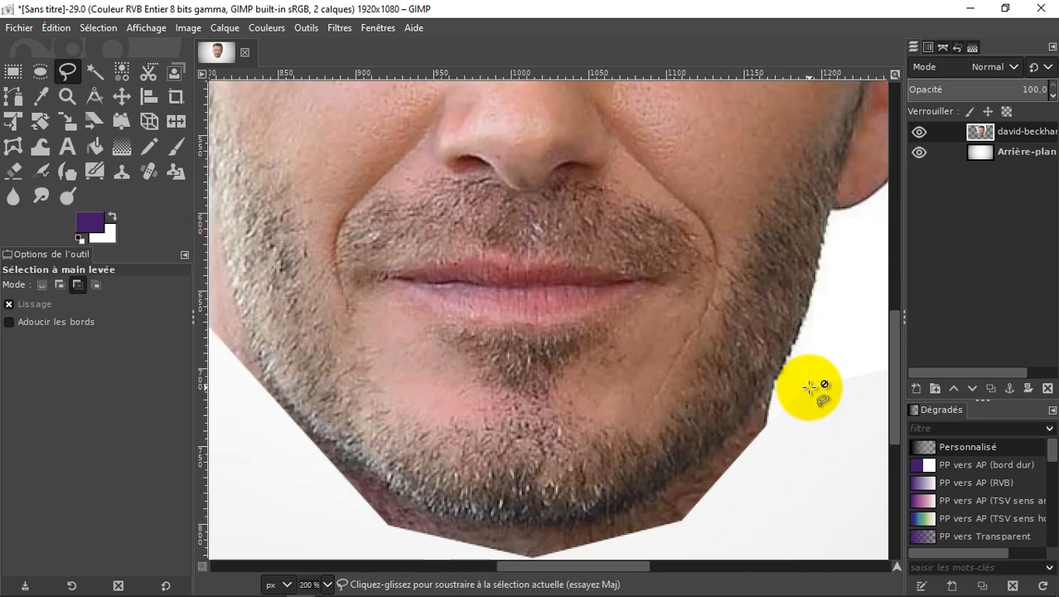
pyautogui.moveTo(627, 563); pyautogui.dragTo(617, 563)
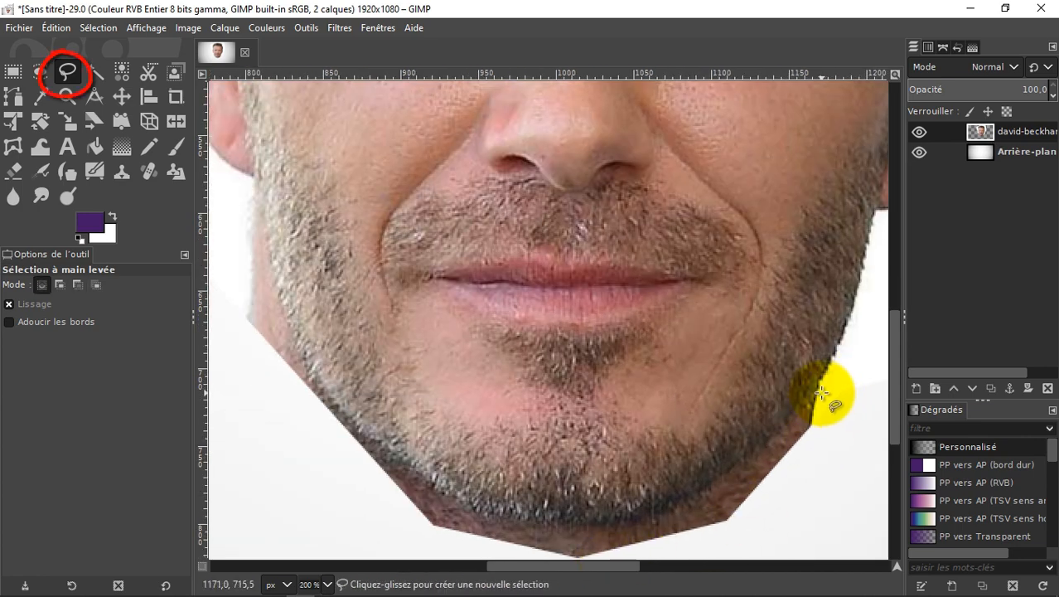
pyautogui.moveTo(824, 392); pyautogui.dragTo(766, 439)
pyautogui.moveTo(712, 480); pyautogui.dragTo(628, 522)
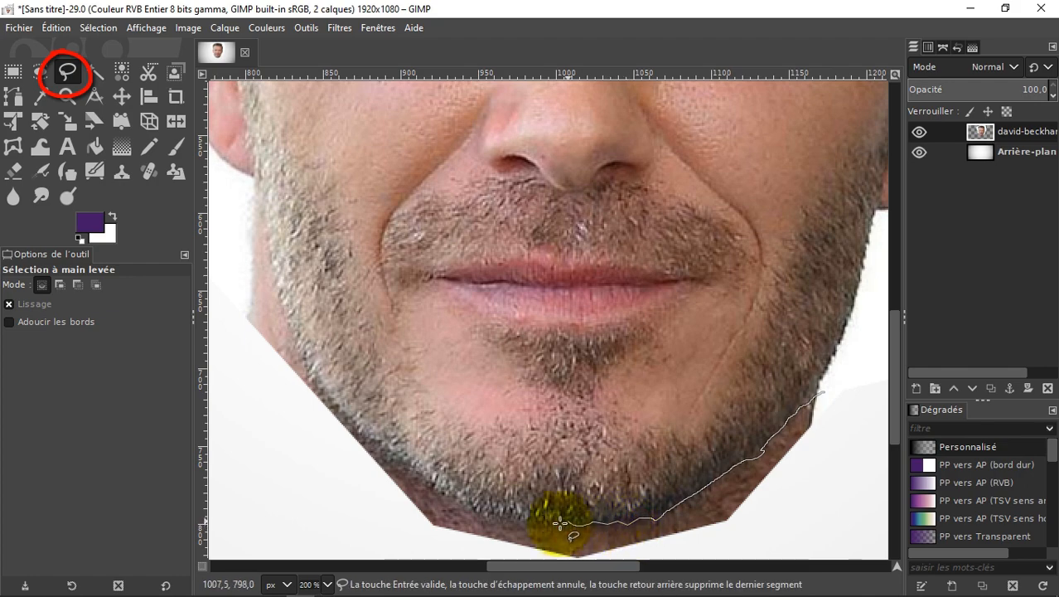
pyautogui.moveTo(560, 522)
pyautogui.mouseDown()
pyautogui.moveTo(446, 495)
pyautogui.moveTo(317, 386)
pyautogui.moveTo(276, 293)
pyautogui.moveTo(257, 191)
pyautogui.mouseUp()
pyautogui.click(229, 180)
pyautogui.click(224, 342)
pyautogui.click(324, 518)
pyautogui.scroll(-2, 324, 518)
pyautogui.click(536, 510)
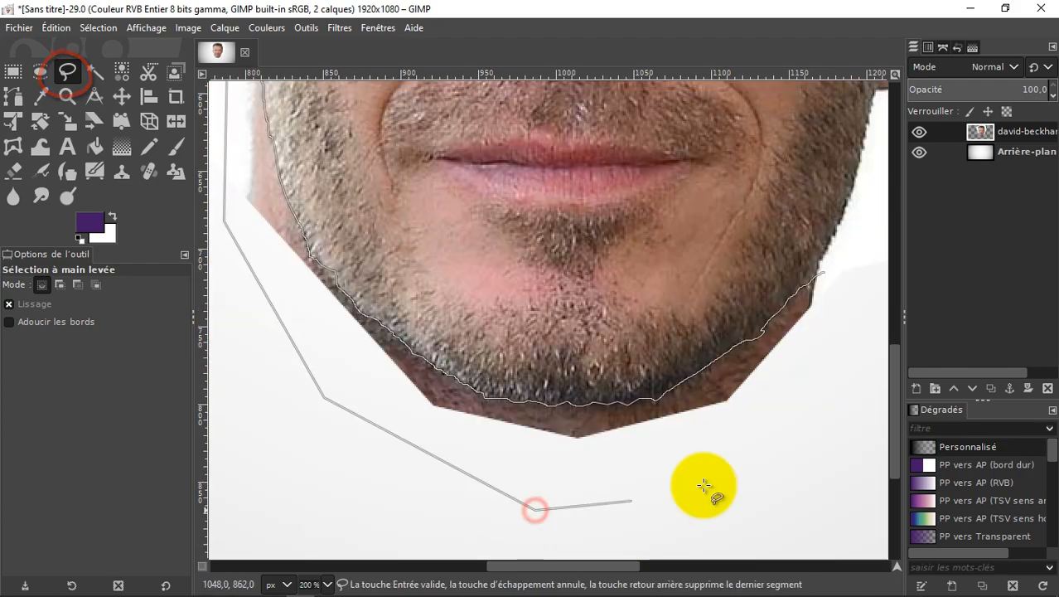
pyautogui.click(865, 378)
pyautogui.press('Return')
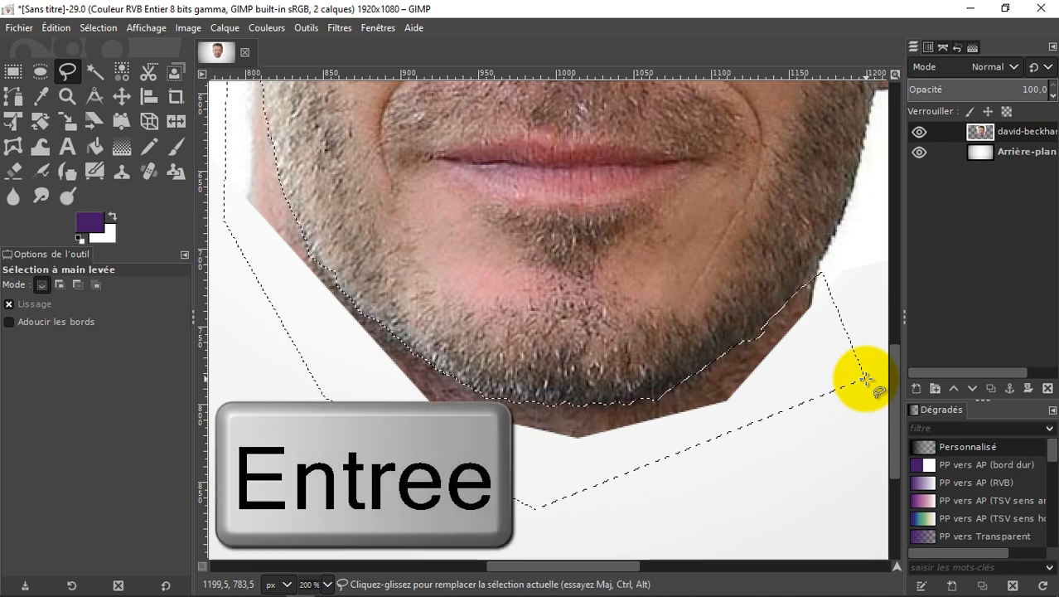
pyautogui.press('Delete')
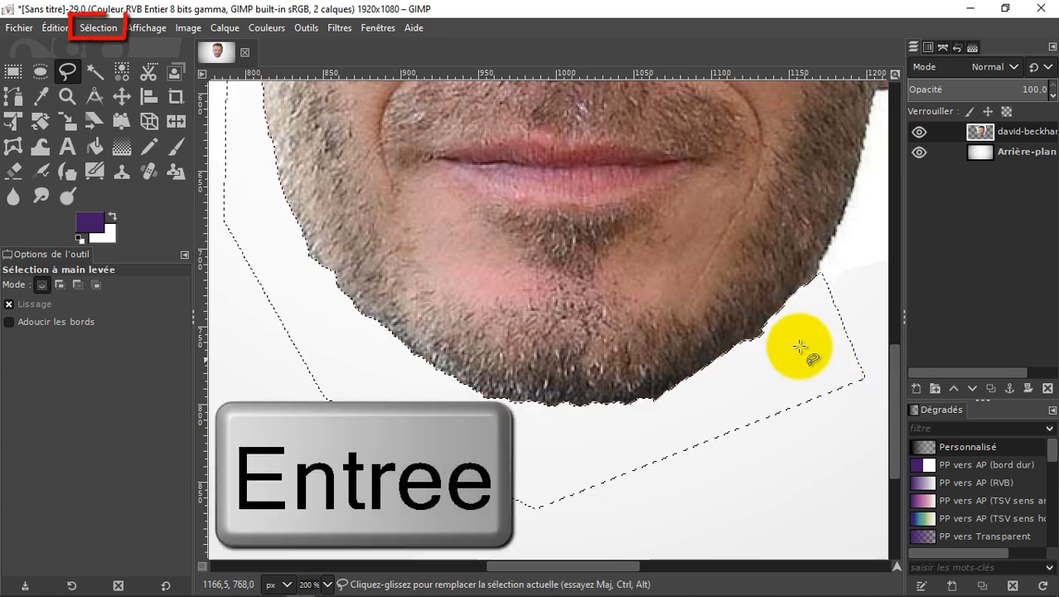
pyautogui.click(110, 32)
pyautogui.click(116, 68)
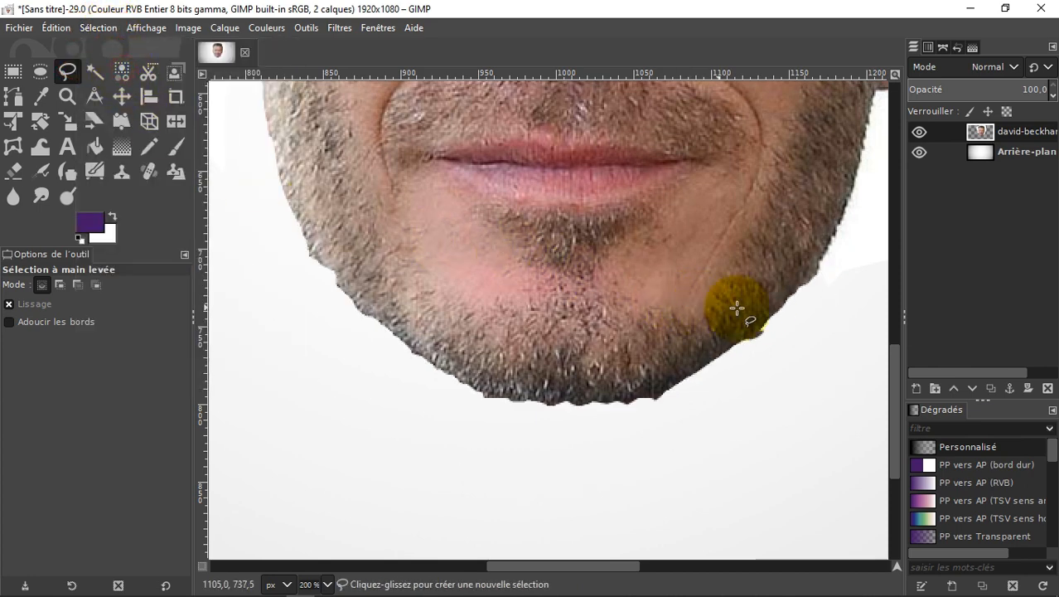
# - Select the white background left around the head by colour on the portrait layer, delete it, and deselect
pyautogui.scroll(-1, 760, 306)
pyautogui.scroll(-2, 761, 304)
pyautogui.scroll(3, 839, 274)
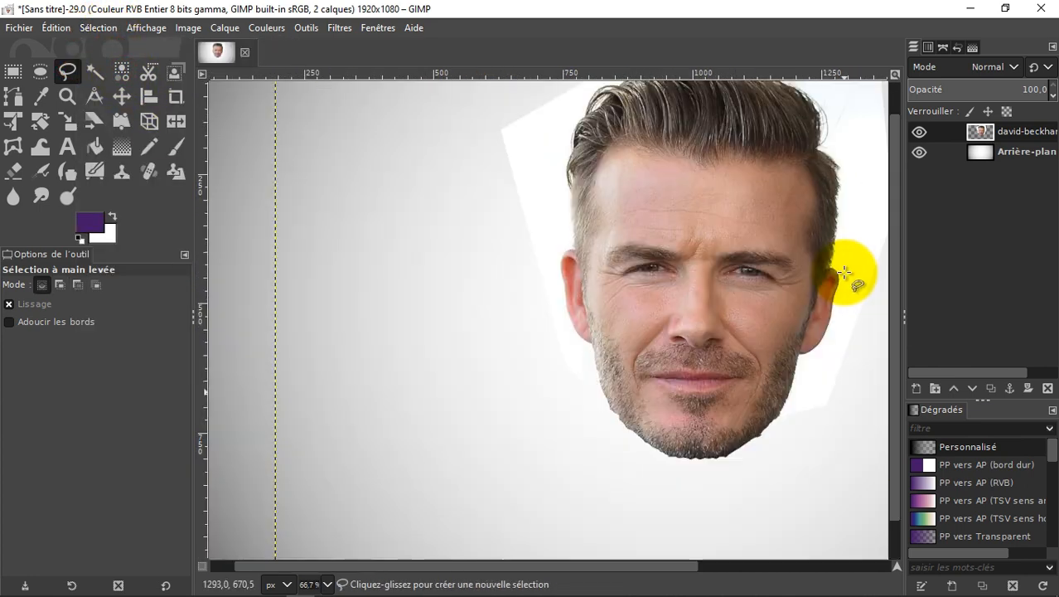
pyautogui.click(121, 73)
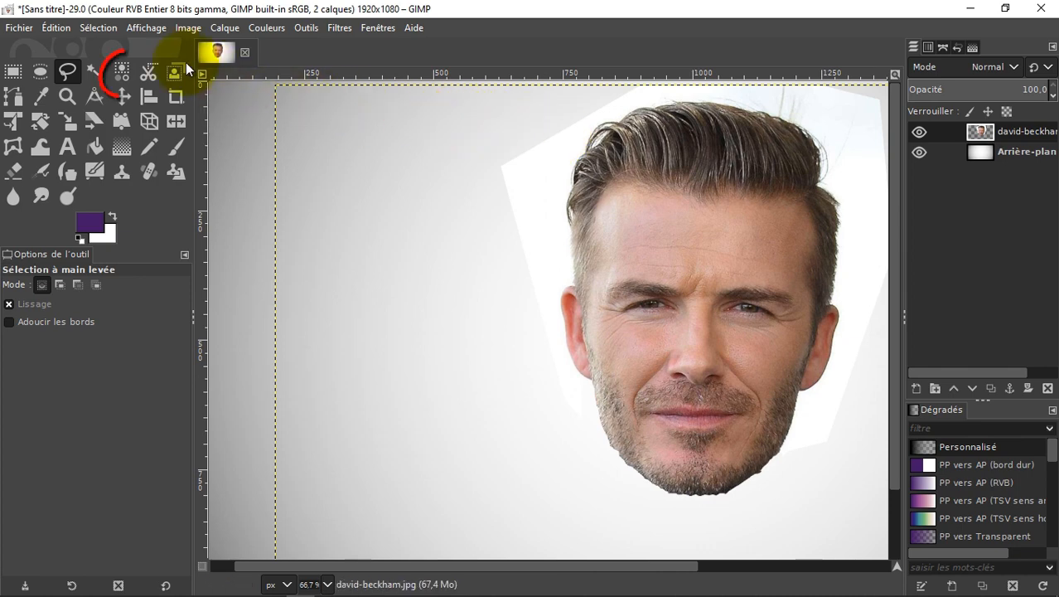
pyautogui.click(561, 149)
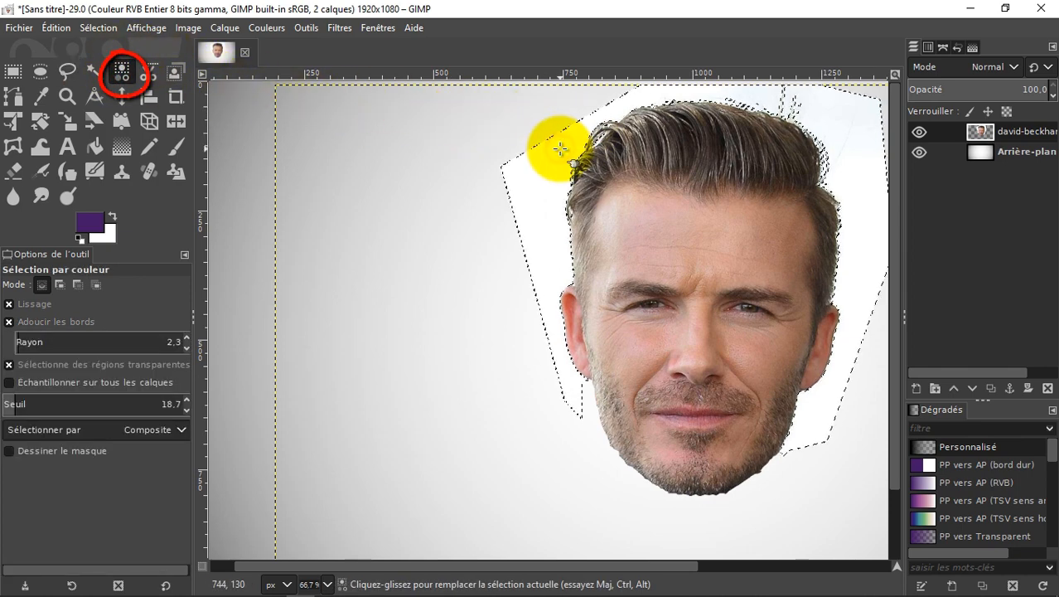
pyautogui.press('Delete')
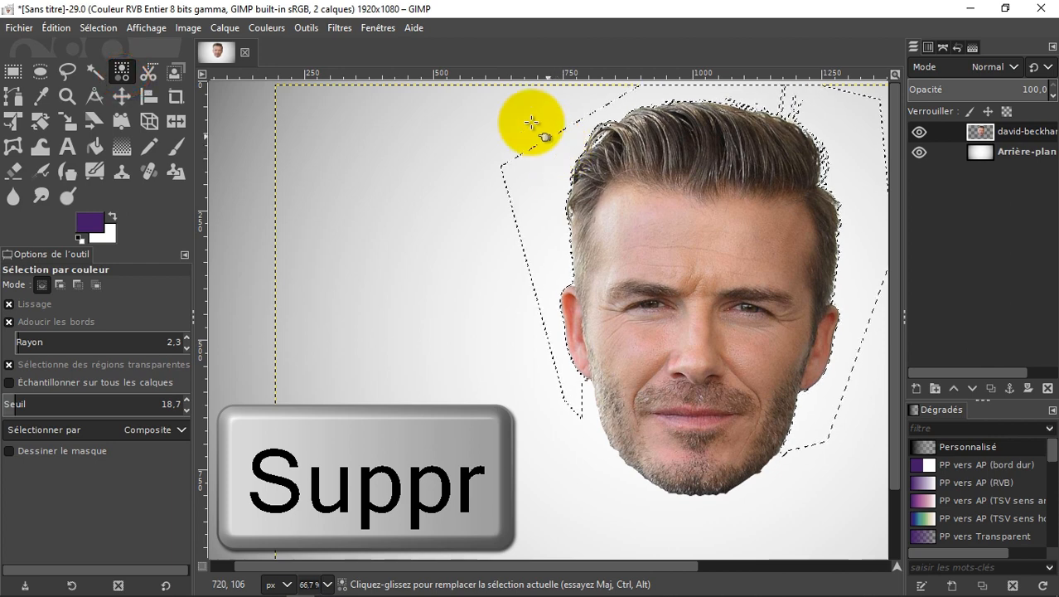
pyautogui.click(97, 27)
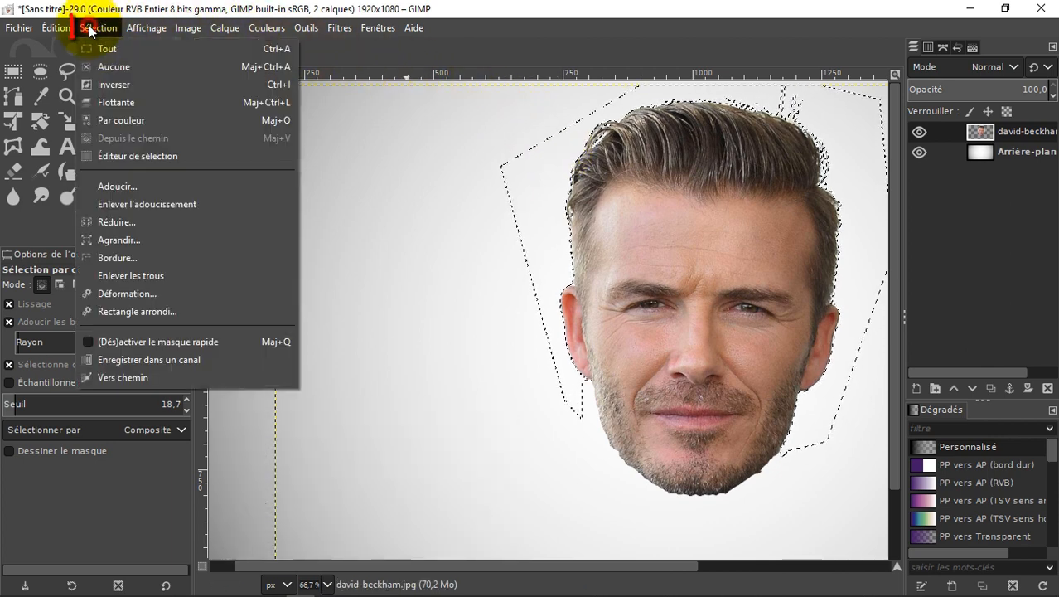
pyautogui.click(116, 66)
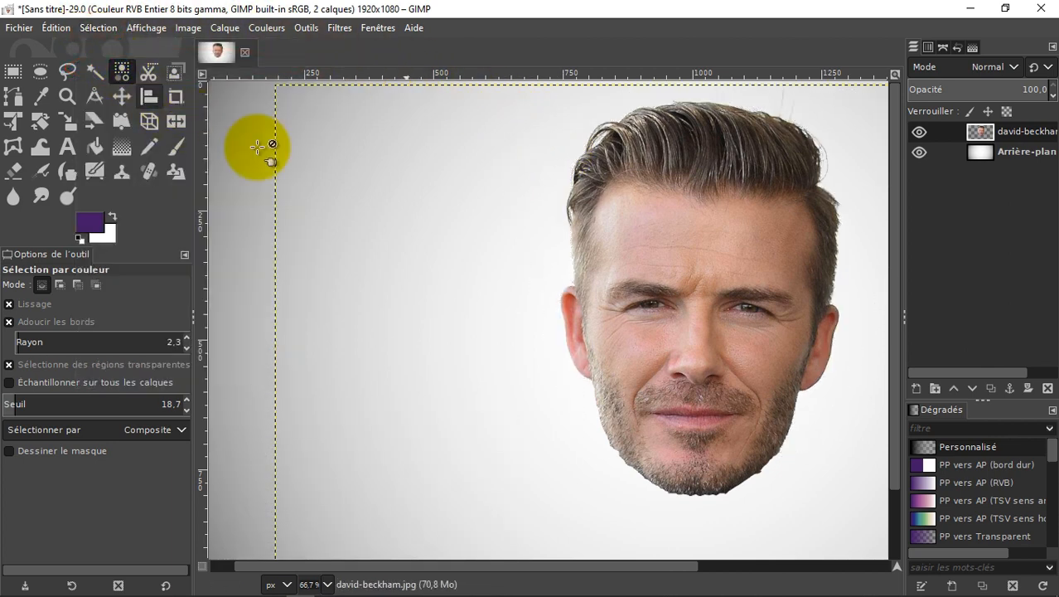
# - Crop the portrait layer to a rectangular selection of about 582 × 813 px fitted closely around the head, and deselect
pyautogui.keyDown('ctrl'); pyautogui.scroll(-2, 839, 378); pyautogui.keyUp('ctrl')
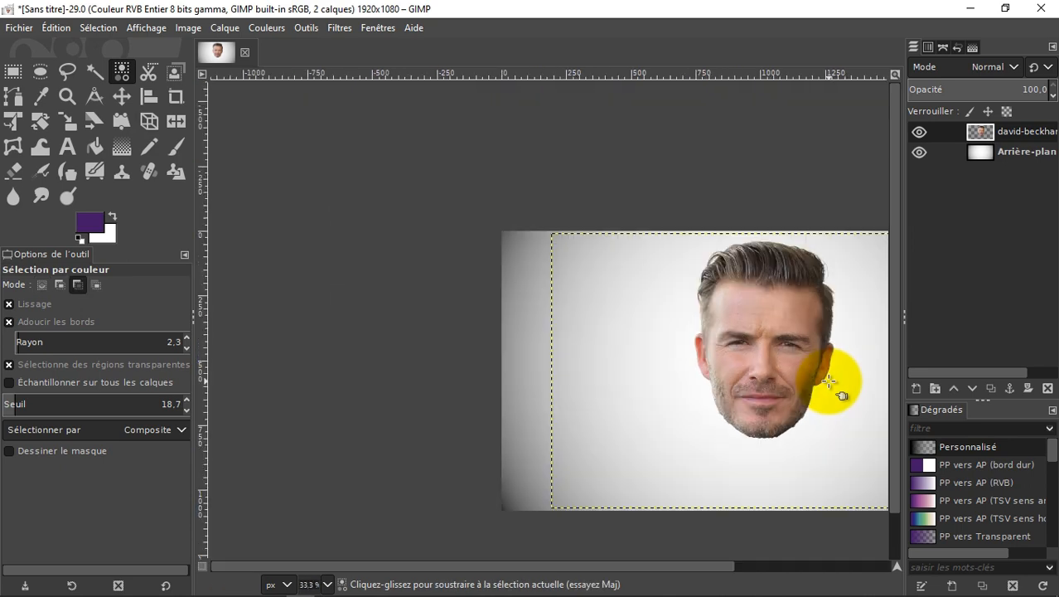
pyautogui.moveTo(710, 571); pyautogui.dragTo(753, 576)
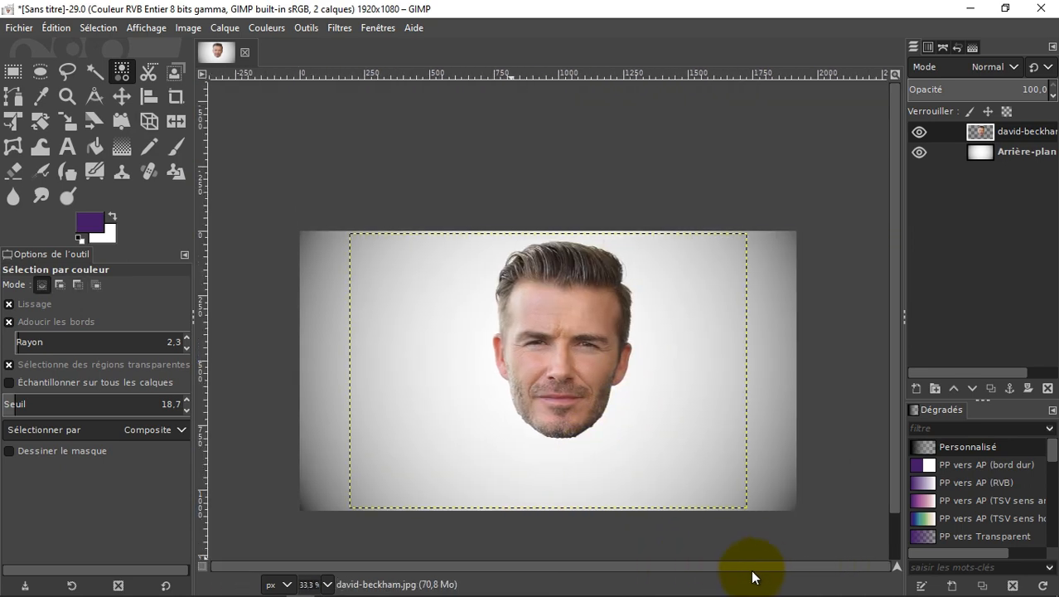
pyautogui.click(17, 74)
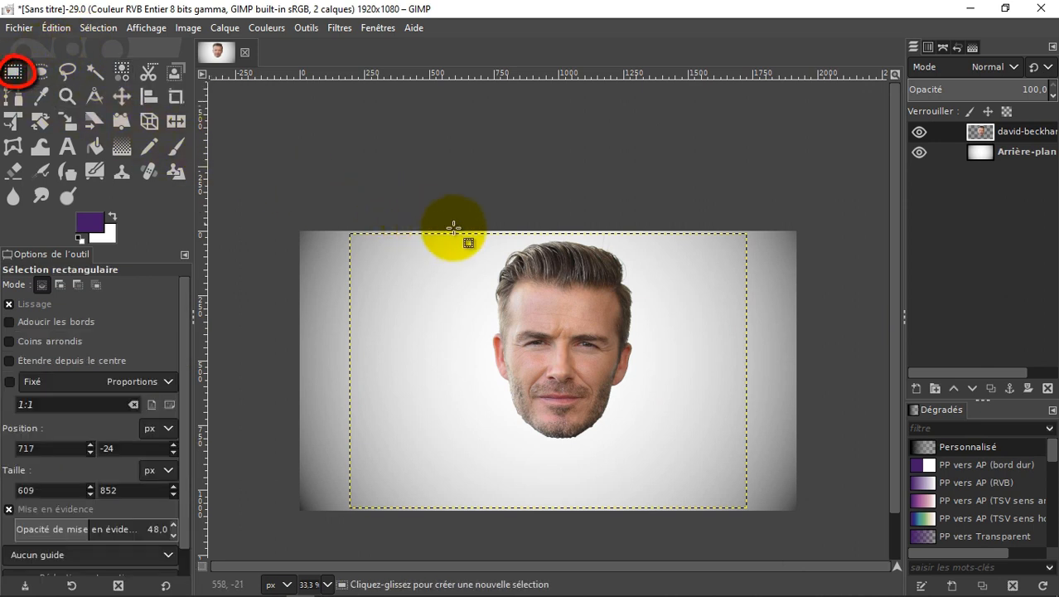
pyautogui.moveTo(479, 234); pyautogui.dragTo(643, 441)
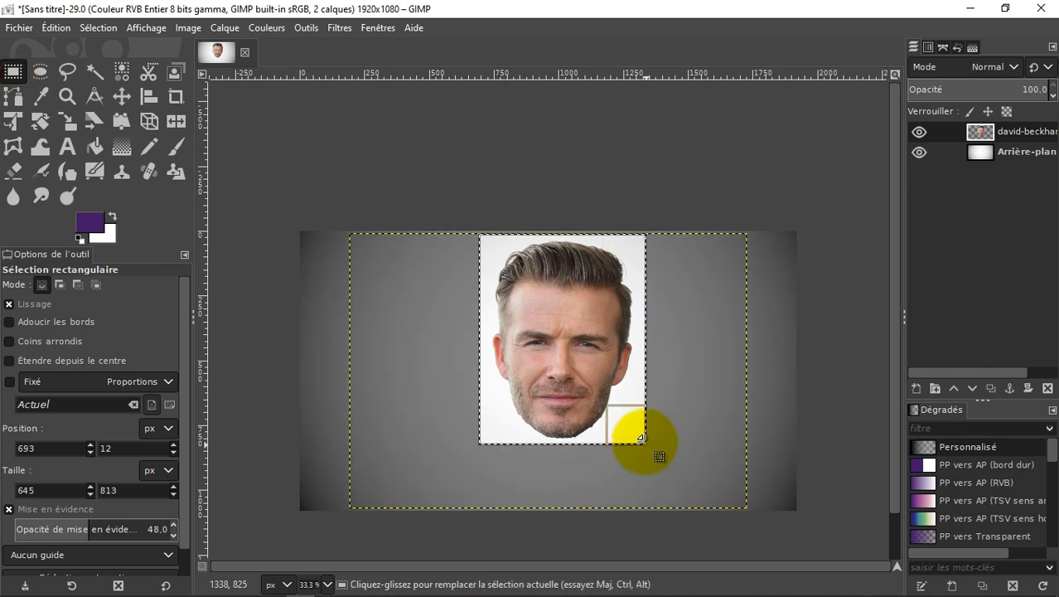
pyautogui.moveTo(634, 354); pyautogui.dragTo(621, 356)
pyautogui.moveTo(491, 335); pyautogui.dragTo(513, 324)
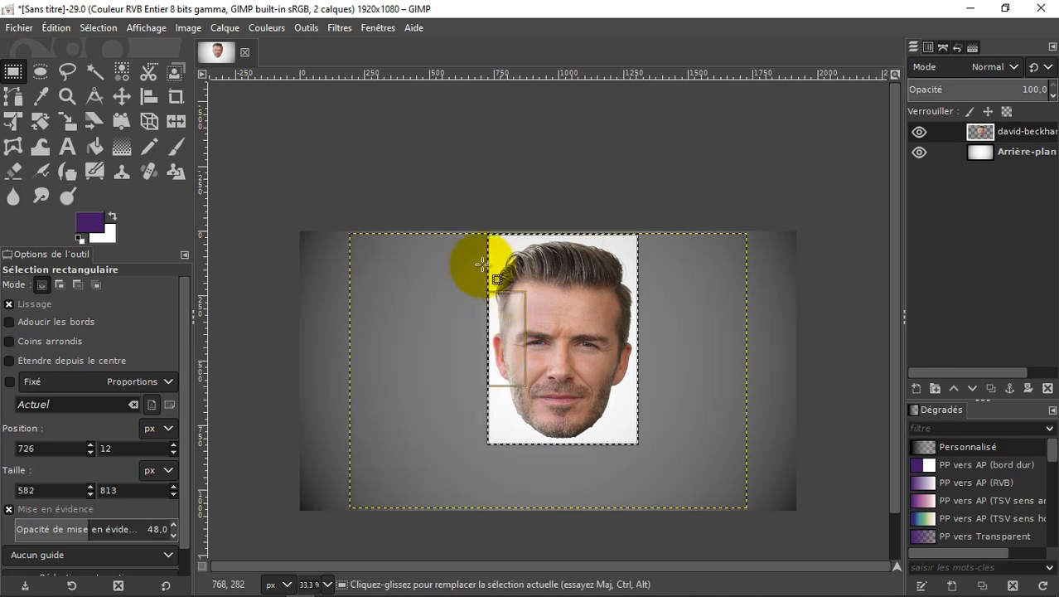
pyautogui.click(239, 28)
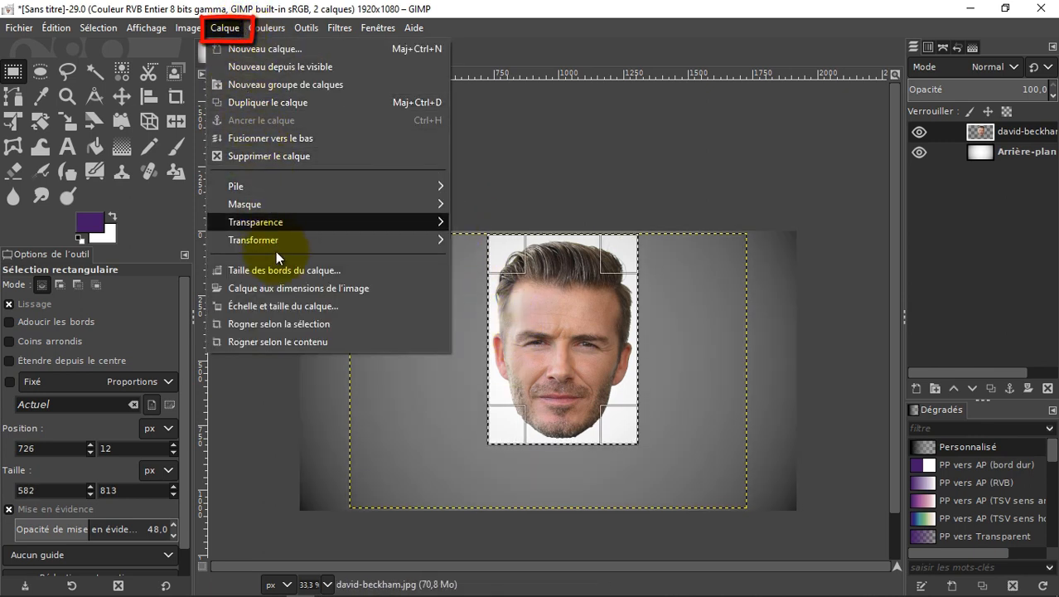
pyautogui.click(283, 324)
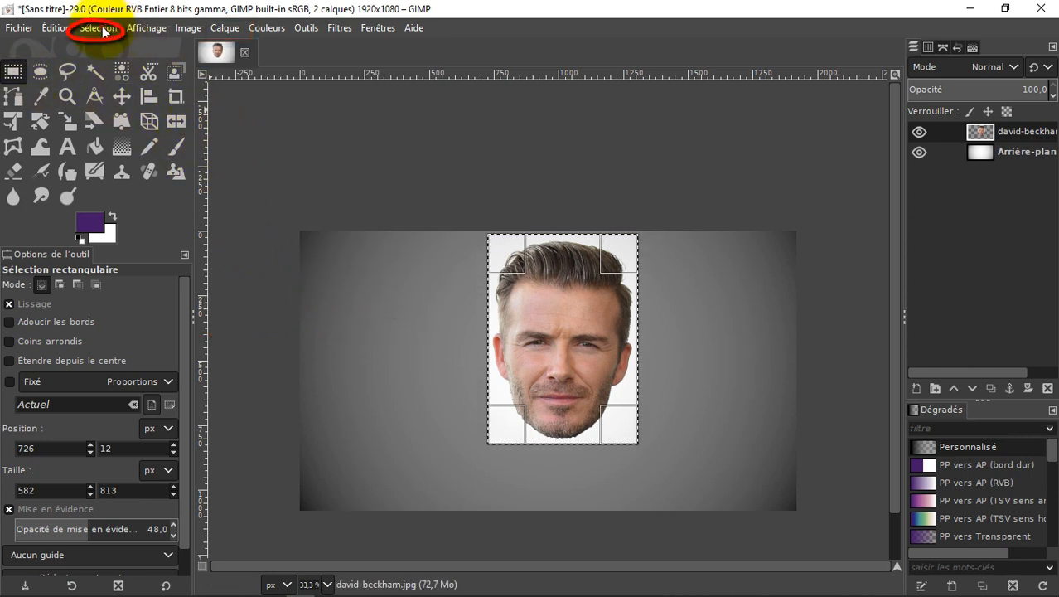
pyautogui.click(99, 28)
pyautogui.click(122, 74)
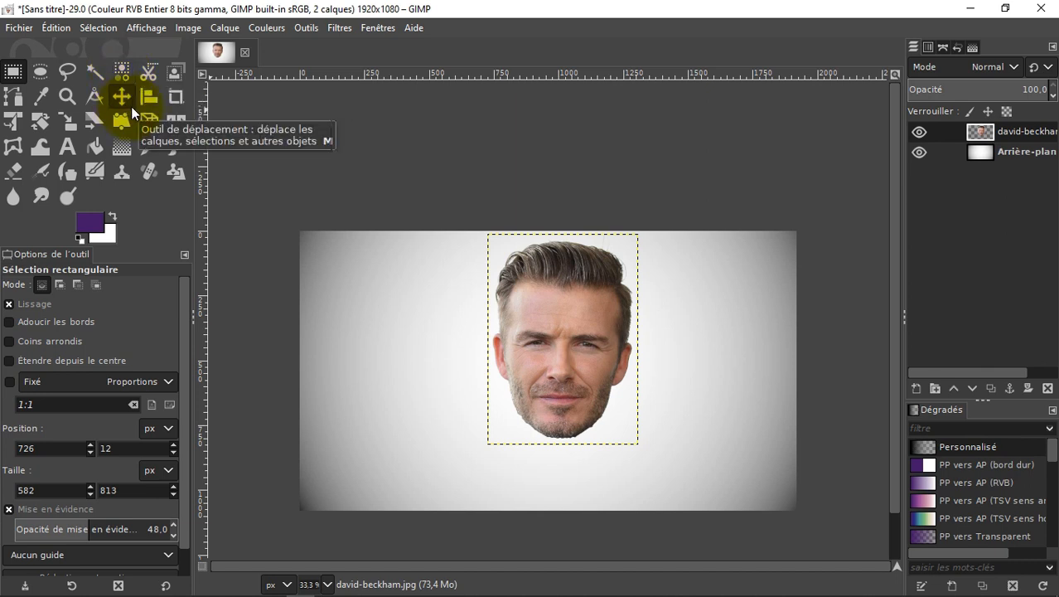
# - Centre the portrait layer horizontally relative to the image with the Align tool
pyautogui.click(150, 98)
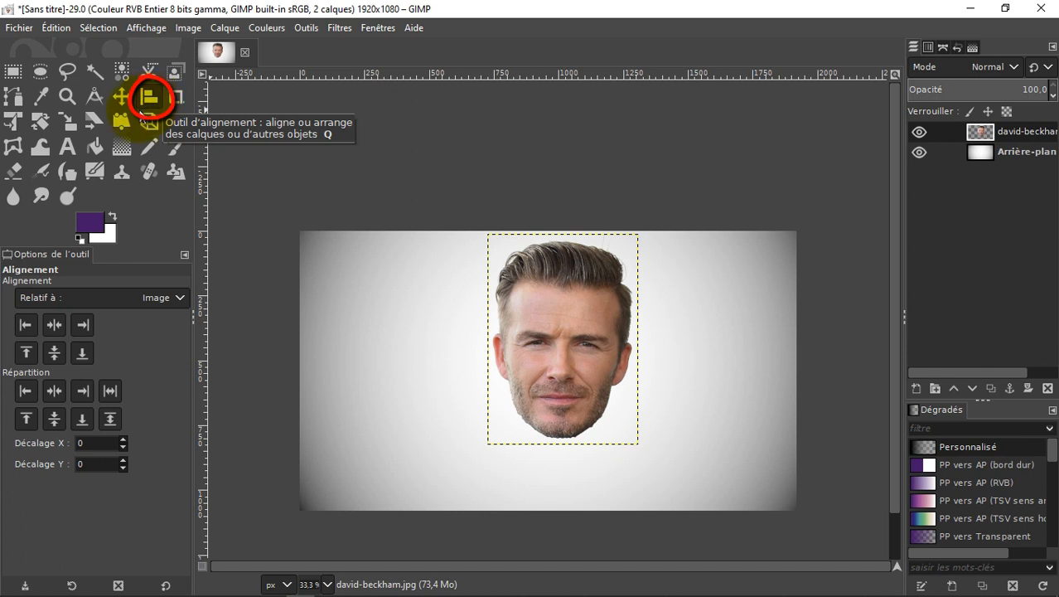
pyautogui.click(570, 323)
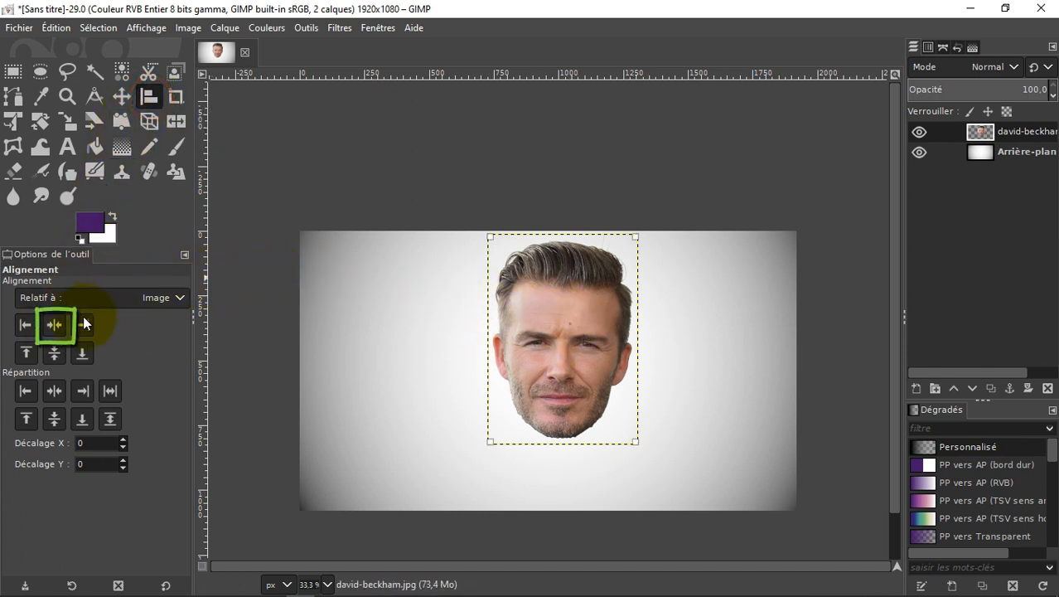
pyautogui.click(59, 326)
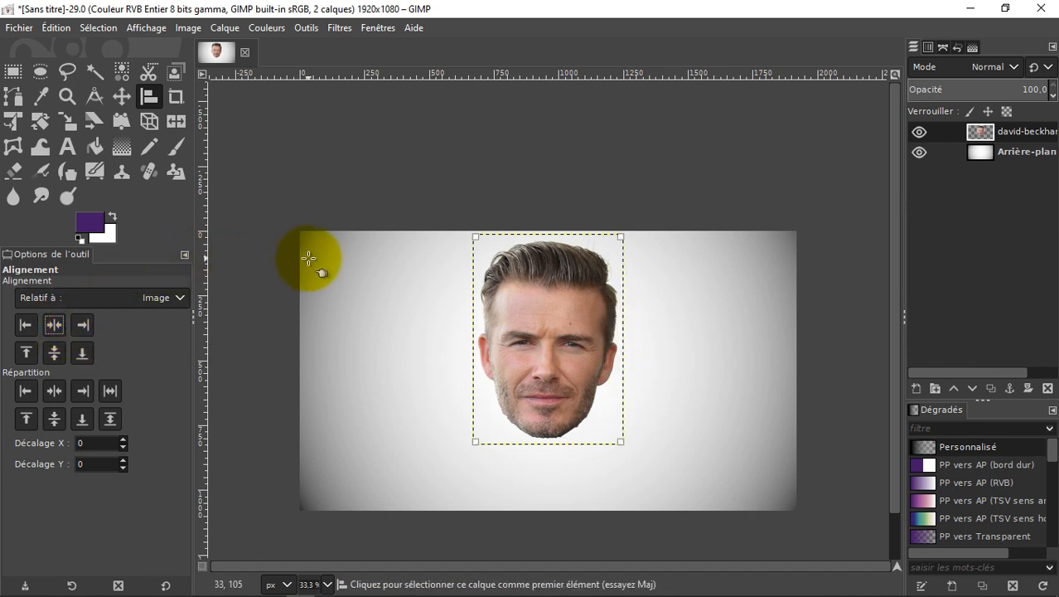
# - Turn the portrait layer black and white with Hue-Chroma by setting the chroma to -100
pyautogui.click(274, 28)
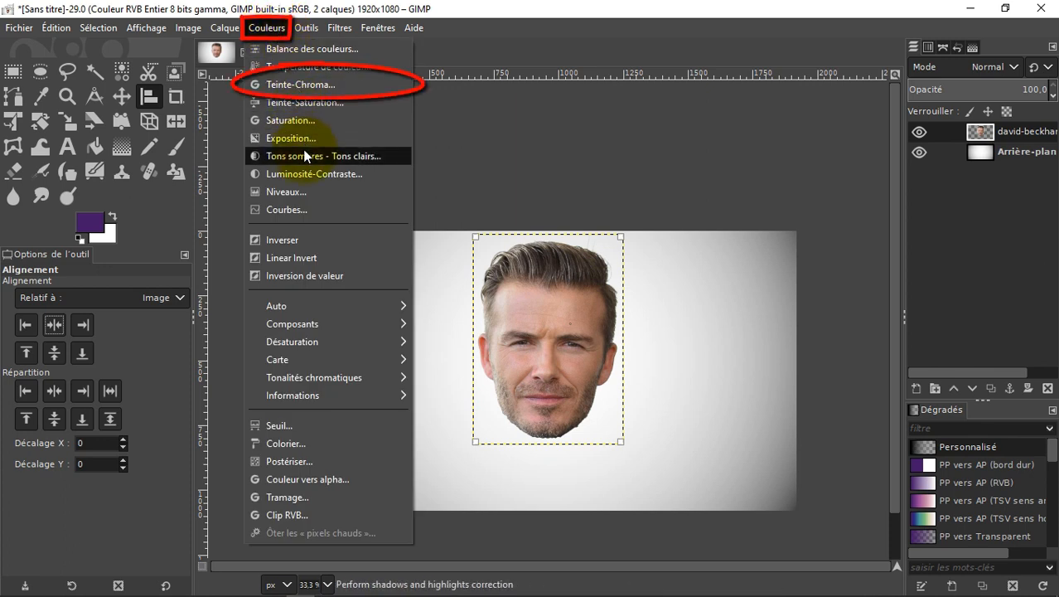
pyautogui.click(309, 84)
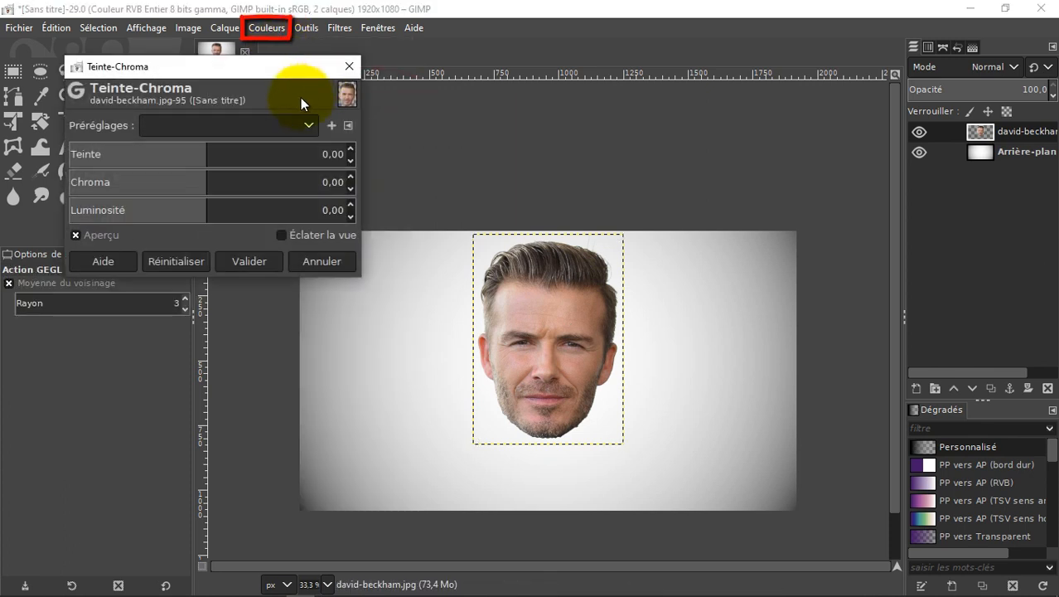
pyautogui.moveTo(181, 180); pyautogui.dragTo(105, 187)
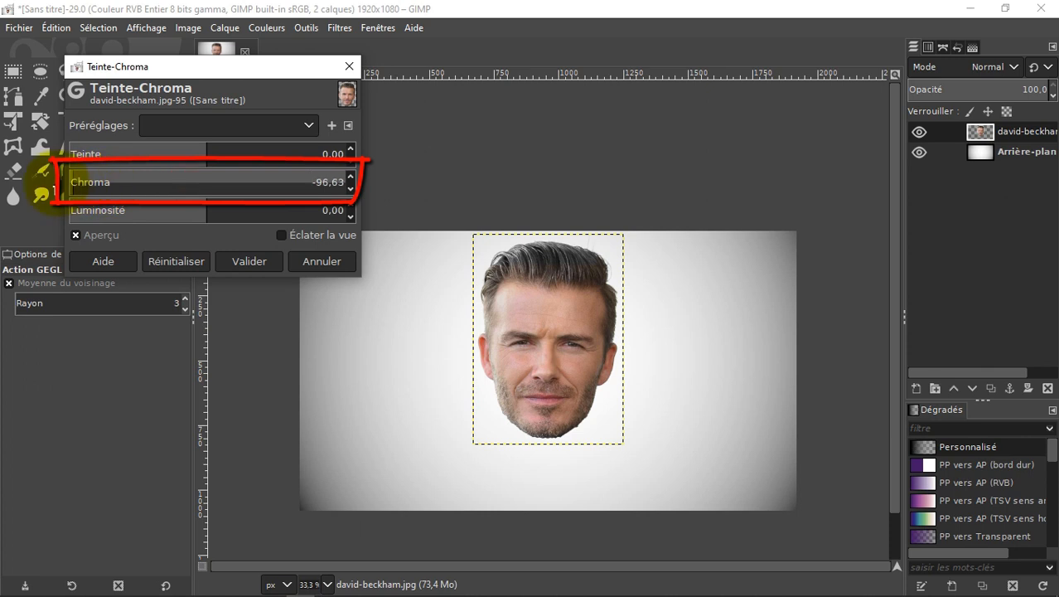
pyautogui.moveTo(40, 178); pyautogui.dragTo(25, 178)
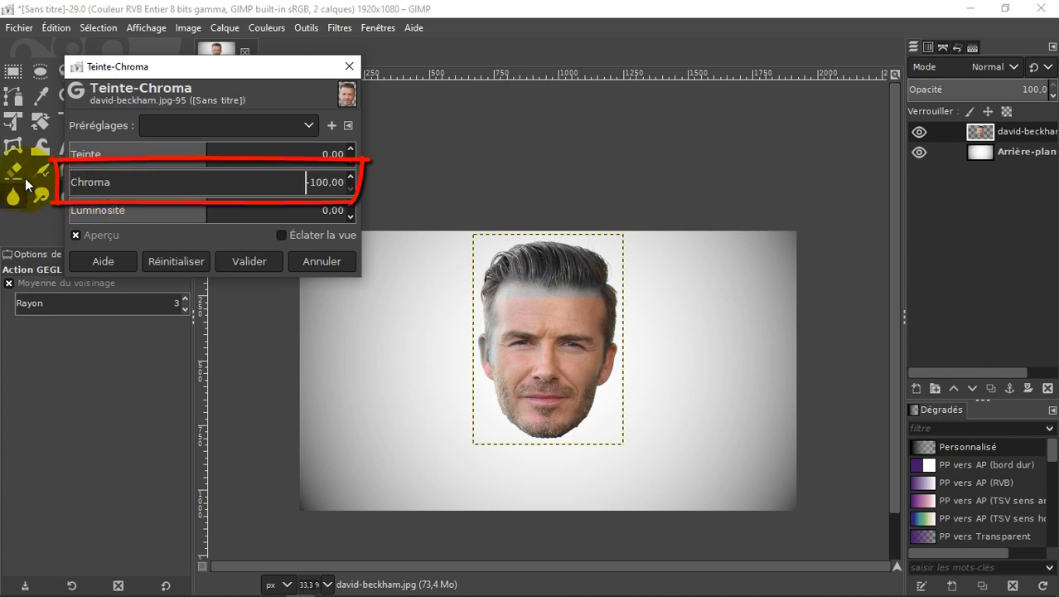
pyautogui.click(249, 261)
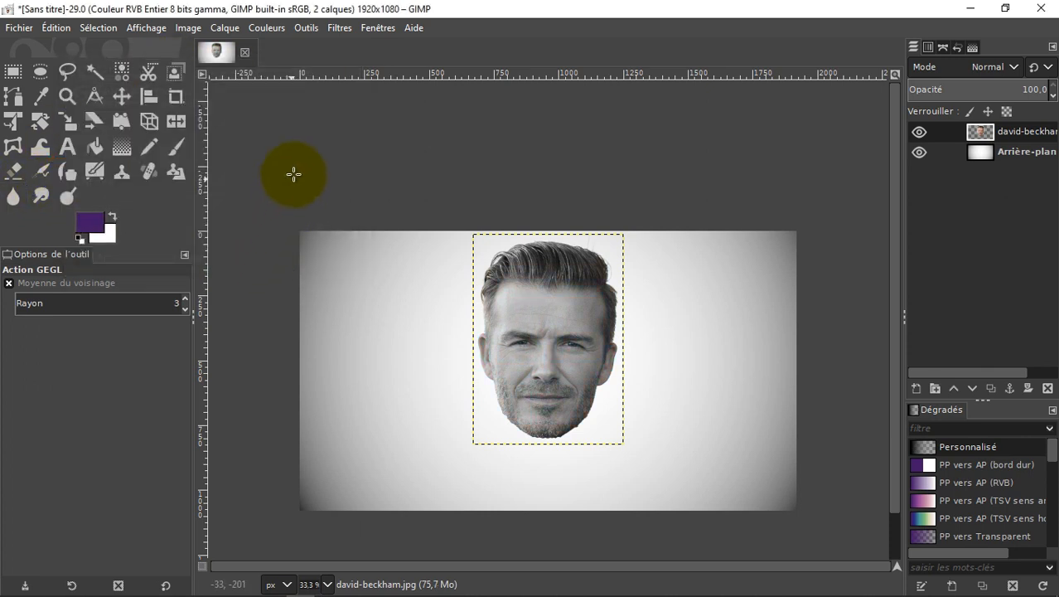
# - Apply Brightness-Contrast to the portrait layer with the contrast at 127 and the brightness at 28
pyautogui.click(267, 28)
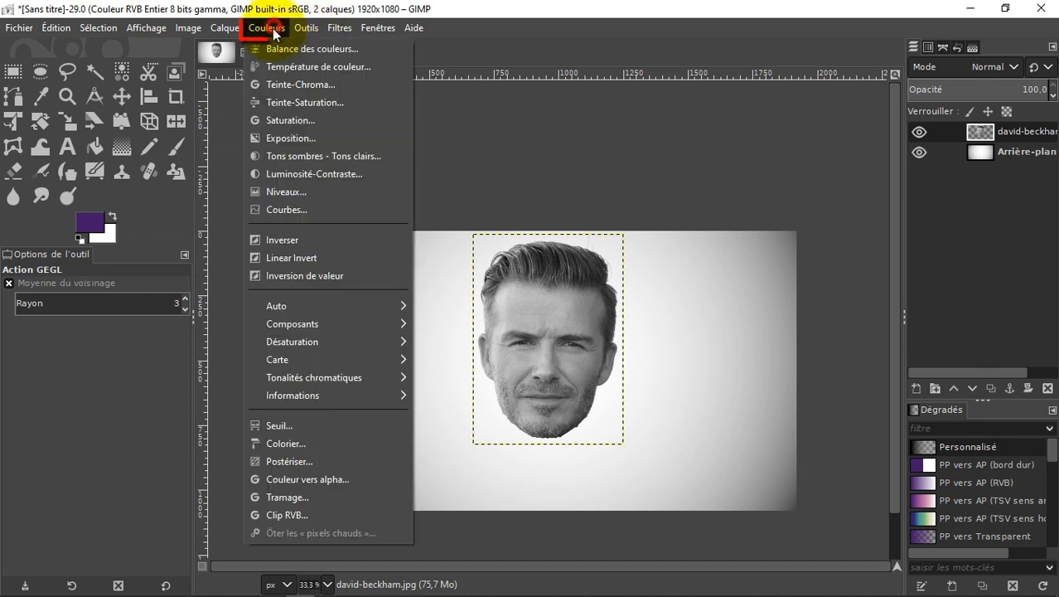
pyautogui.click(283, 174)
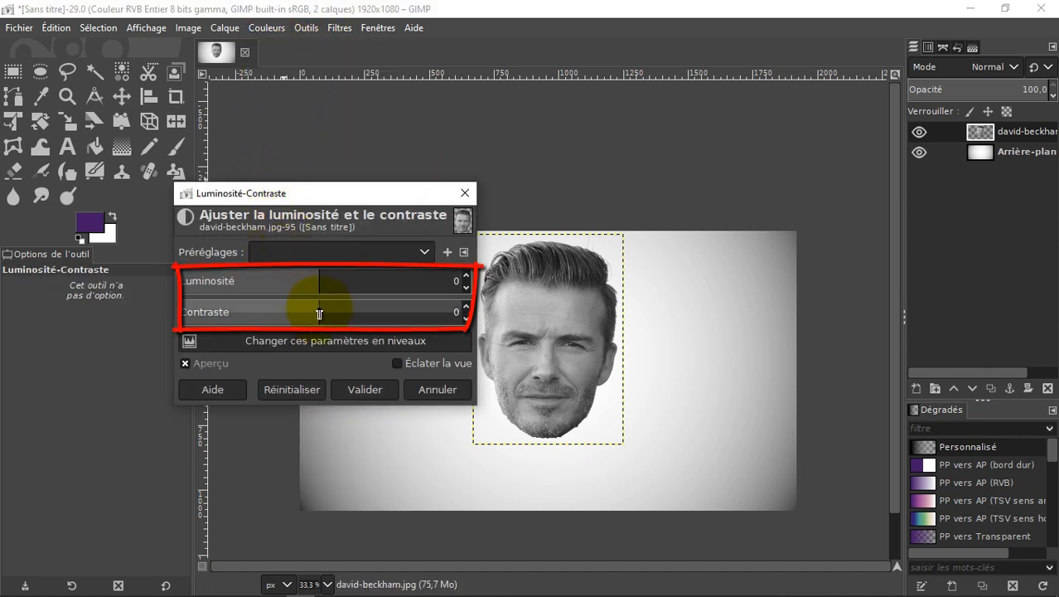
pyautogui.moveTo(319, 314); pyautogui.dragTo(529, 323)
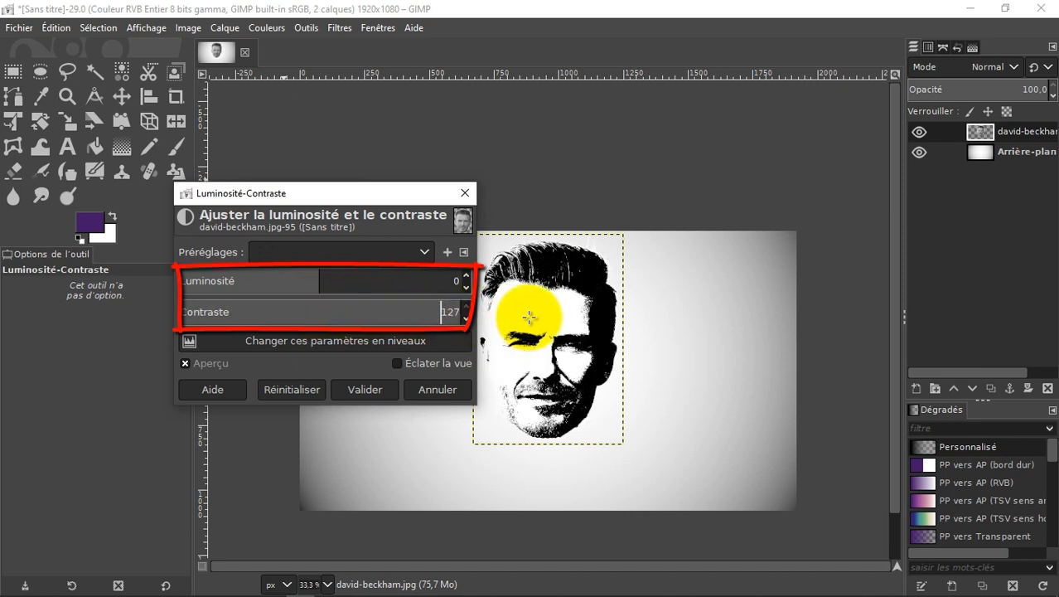
pyautogui.moveTo(324, 283); pyautogui.dragTo(350, 282)
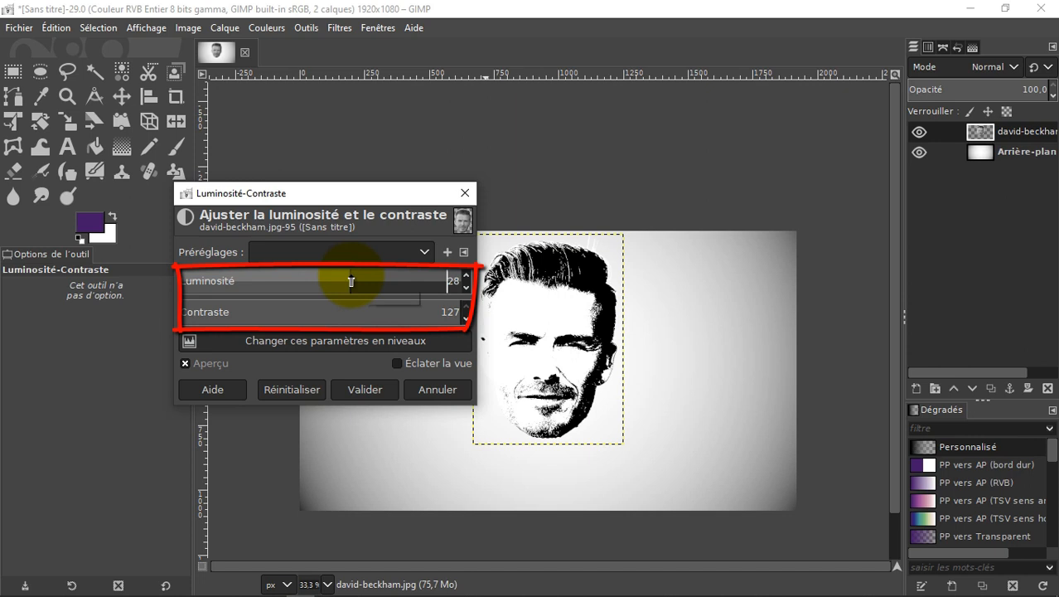
pyautogui.click(379, 388)
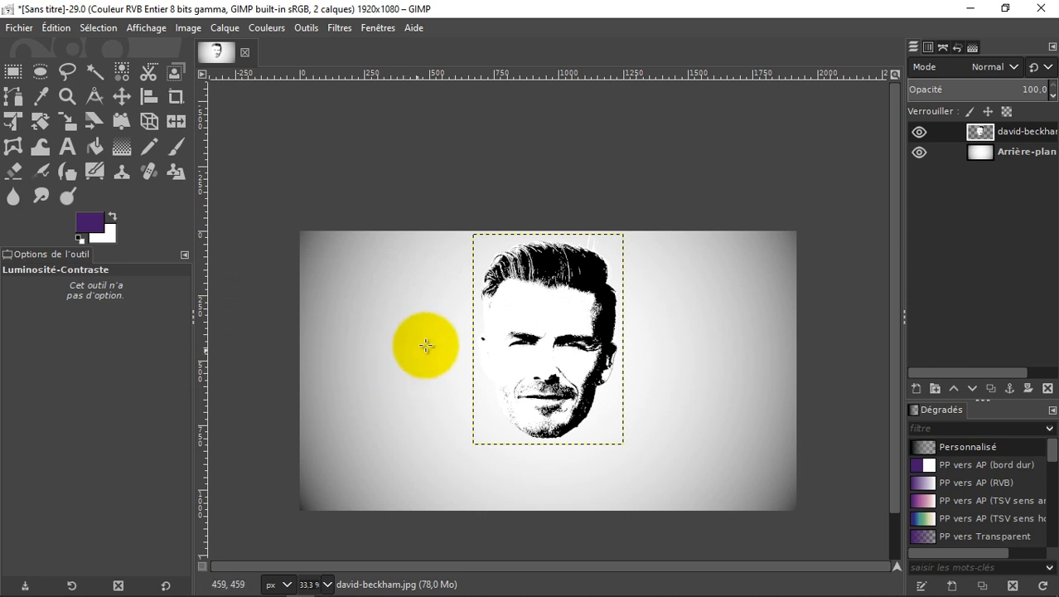
# - Select the black areas of the portrait by colour and hide the portrait layer
pyautogui.click(118, 73)
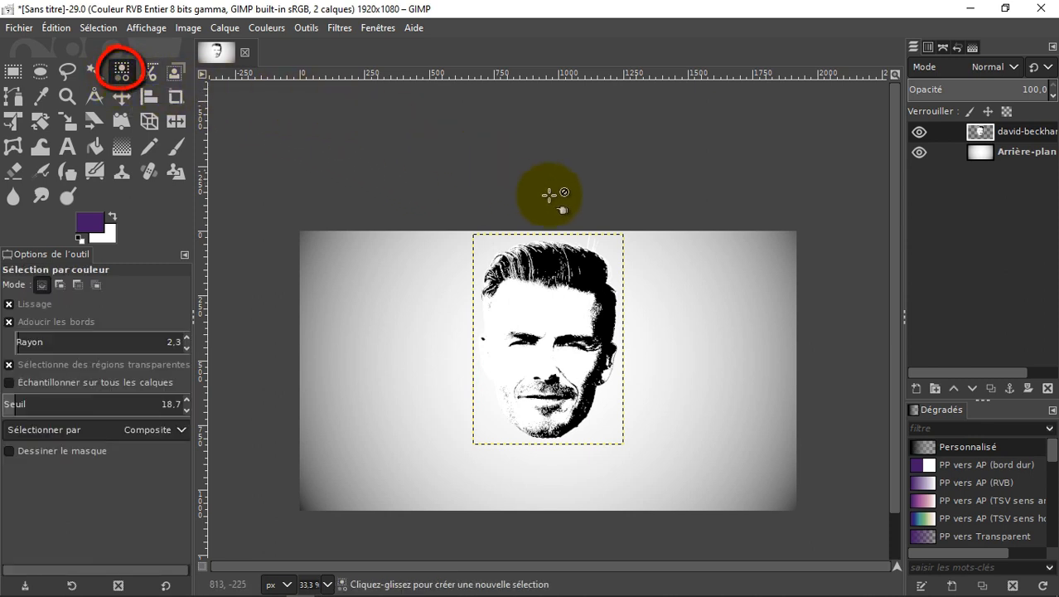
pyautogui.click(595, 272)
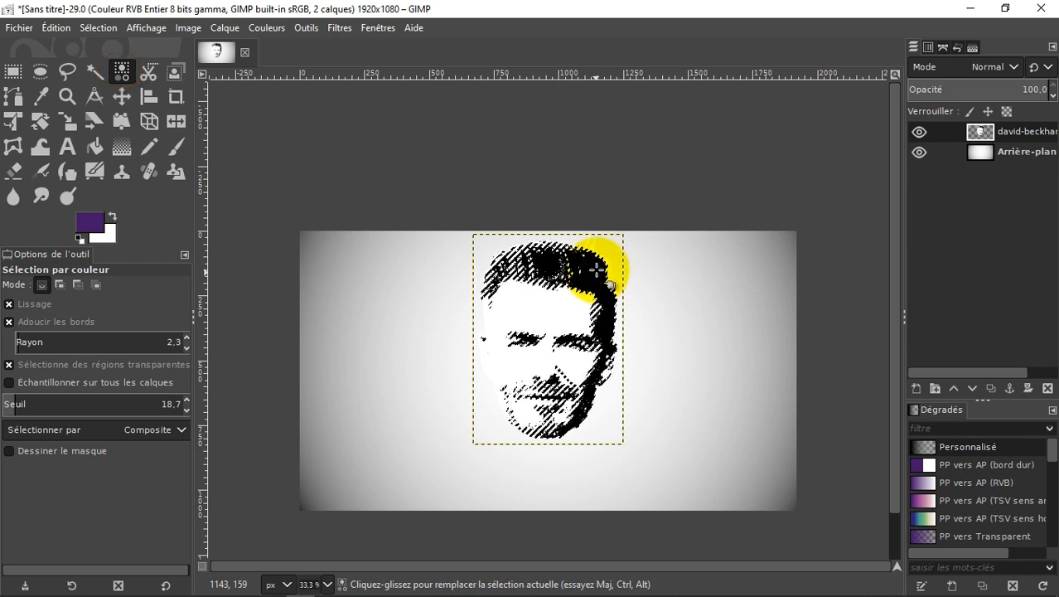
pyautogui.click(919, 133)
# - Add an alpha channel to the background layer, delete the selected face shapes from it, and deselect
pyautogui.click(980, 154)
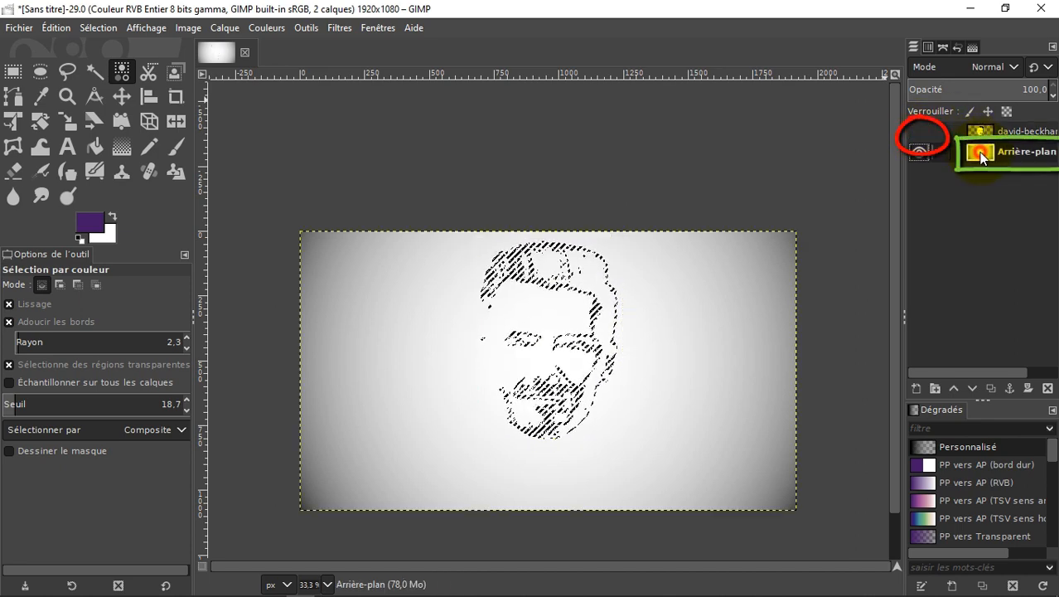
pyautogui.rightClick(981, 156)
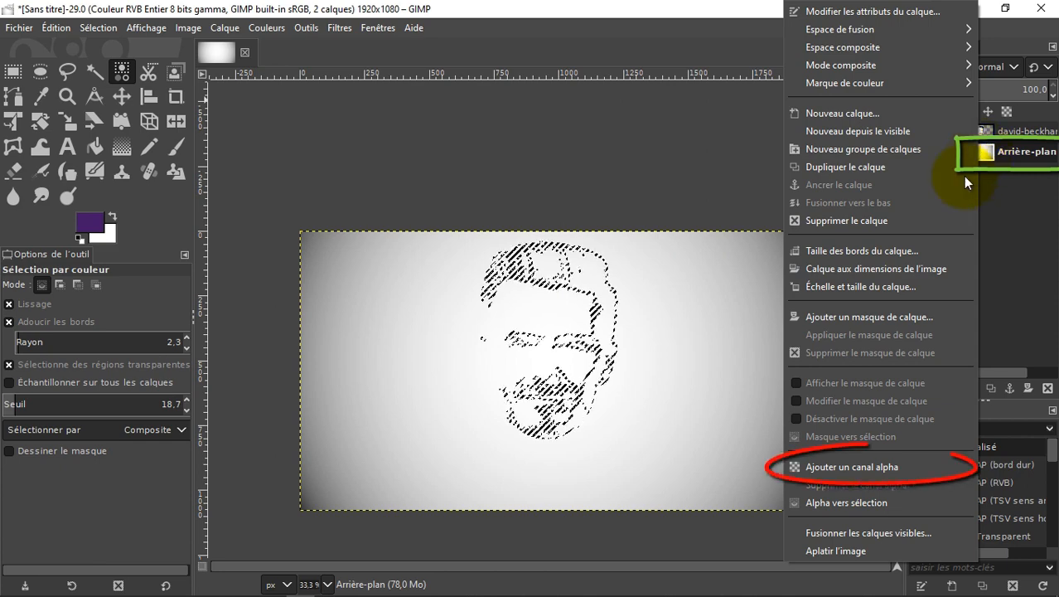
pyautogui.click(894, 464)
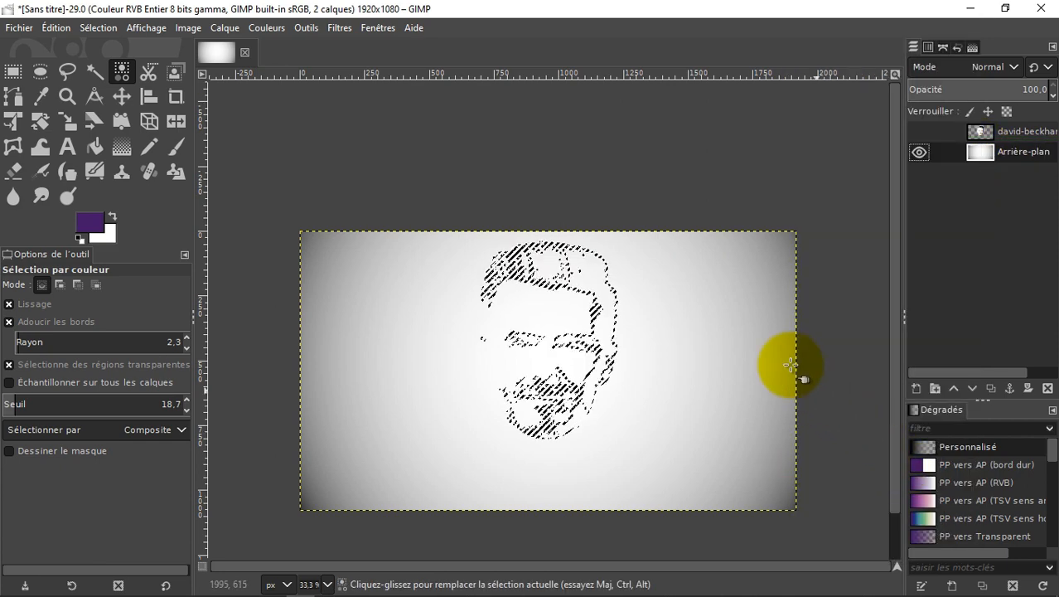
pyautogui.press('Delete')
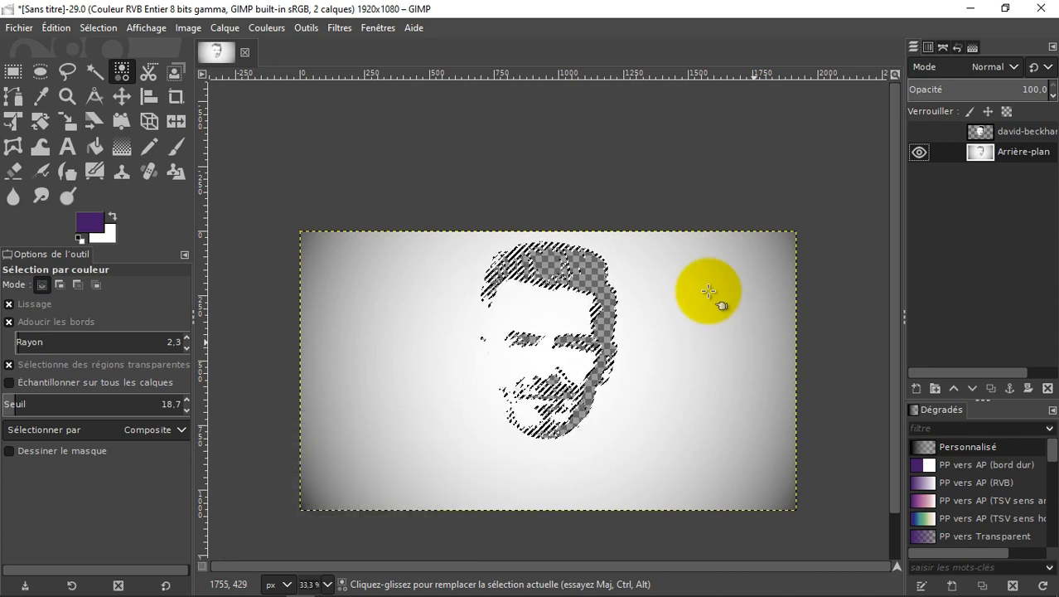
pyautogui.click(104, 30)
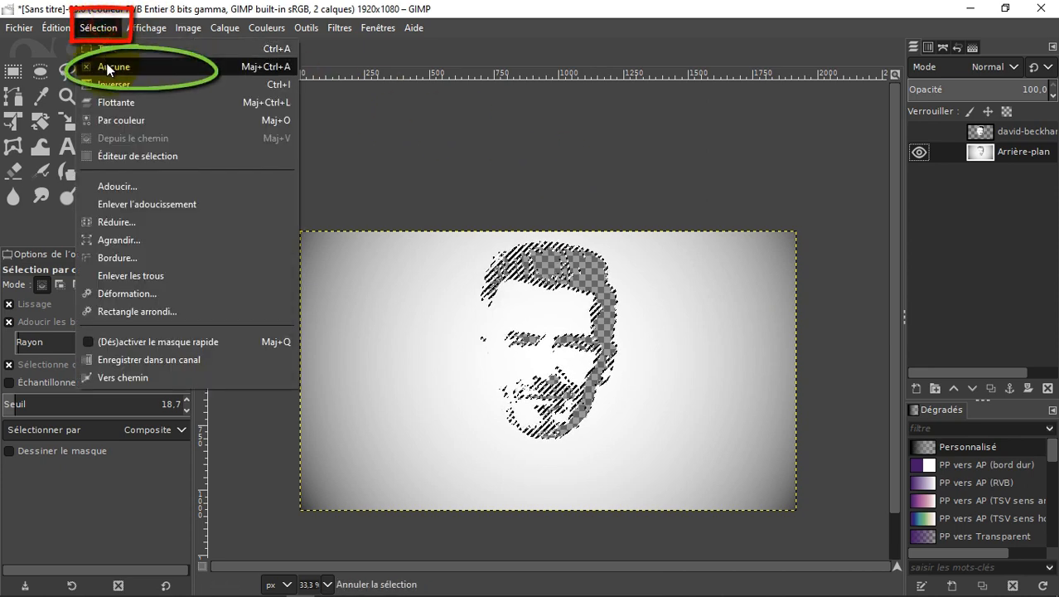
pyautogui.click(106, 64)
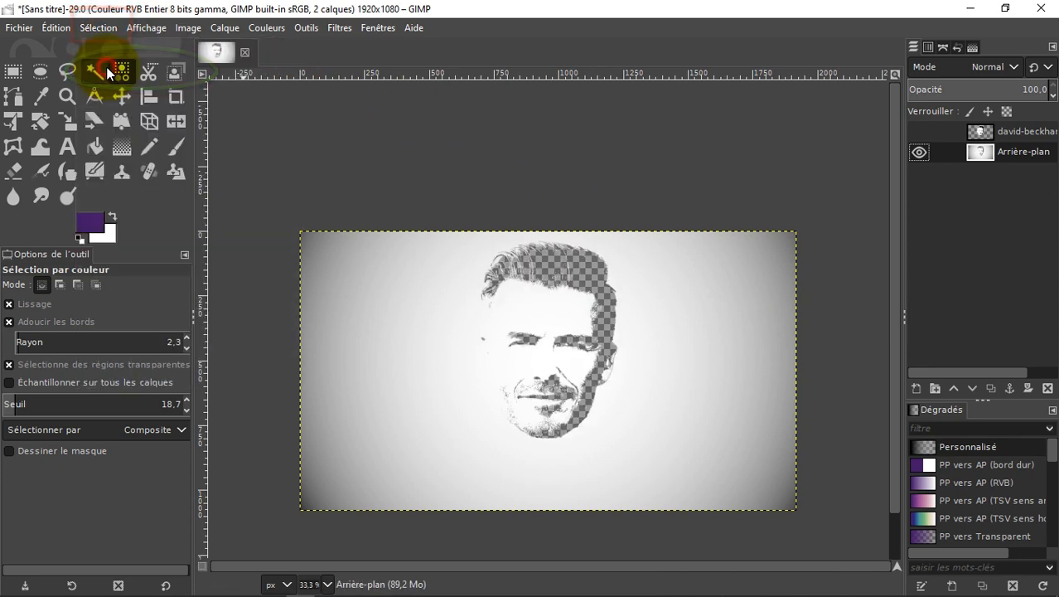
# - Import hinh-anh-dai-thien-ha-2.jpg as a layer and place it beneath the background layer
pyautogui.click(20, 29)
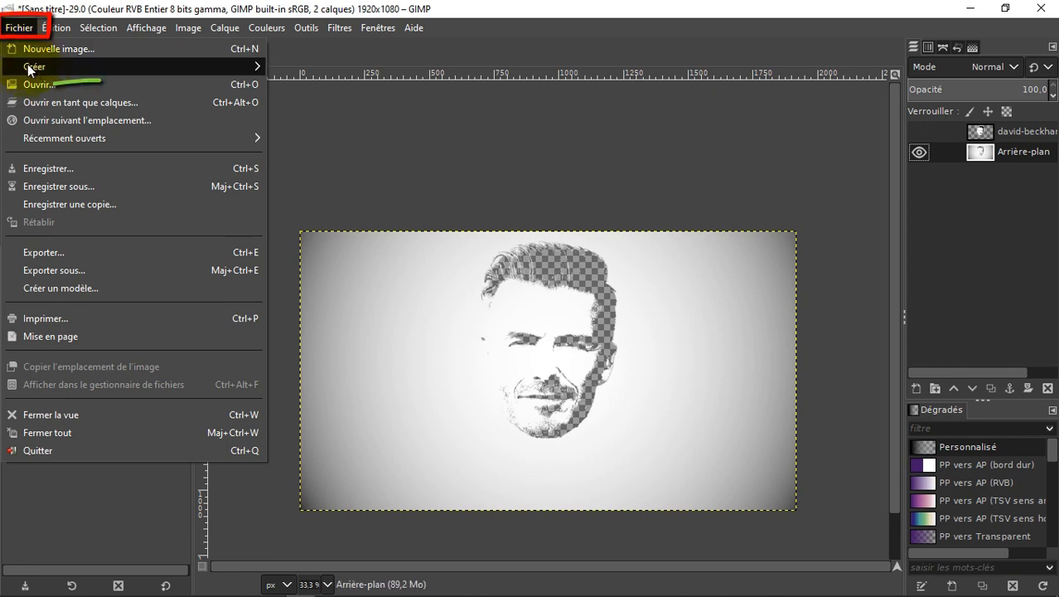
pyautogui.click(54, 104)
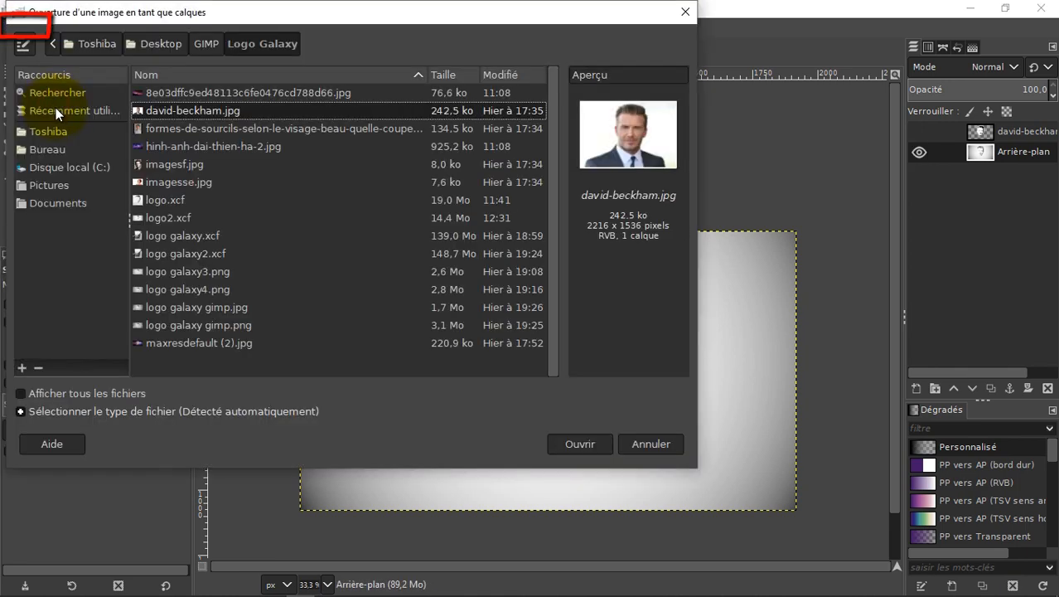
pyautogui.click(166, 147)
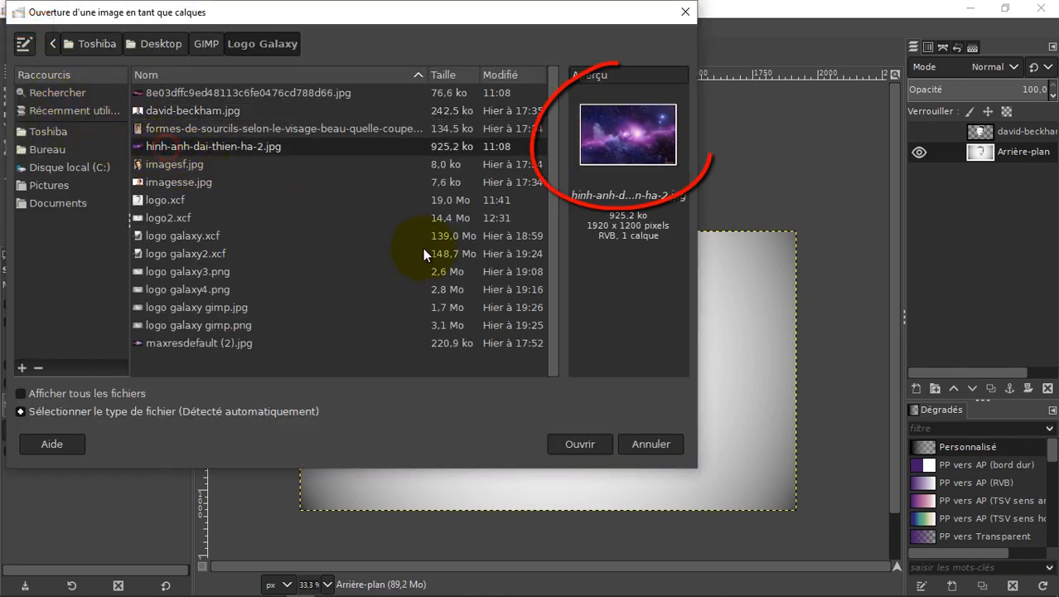
pyautogui.click(598, 444)
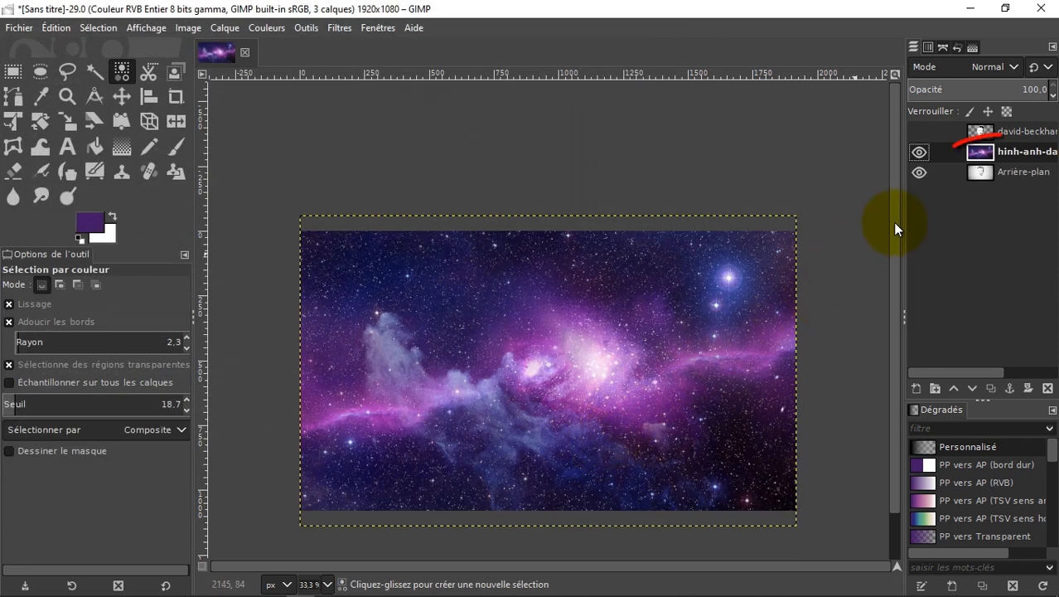
pyautogui.click(973, 388)
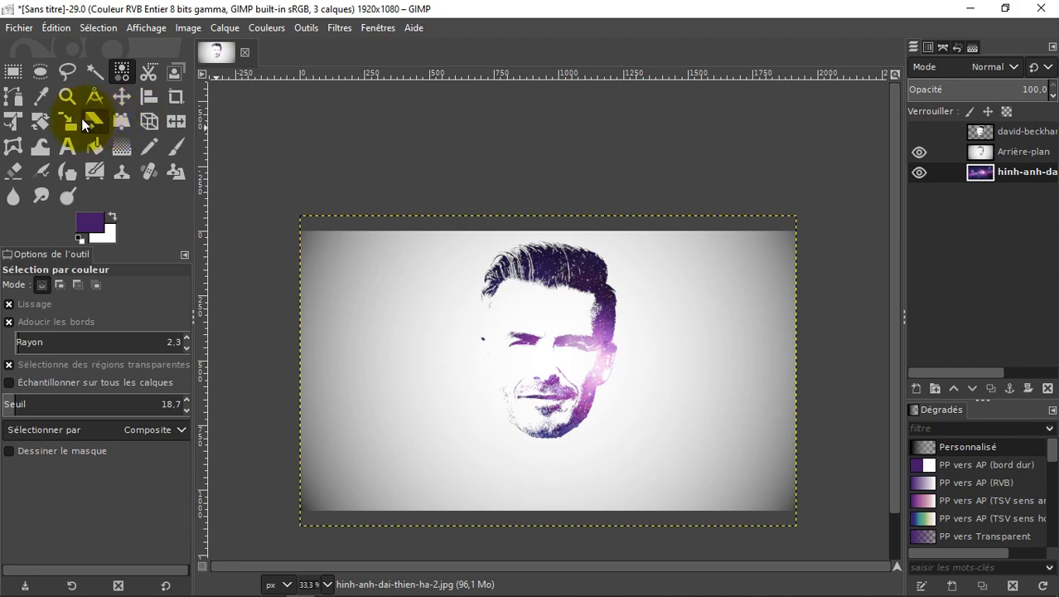
# - Rotate the galaxy layer counterclockwise so its bright band runs diagonally behind the face cut-out
pyautogui.click(43, 122)
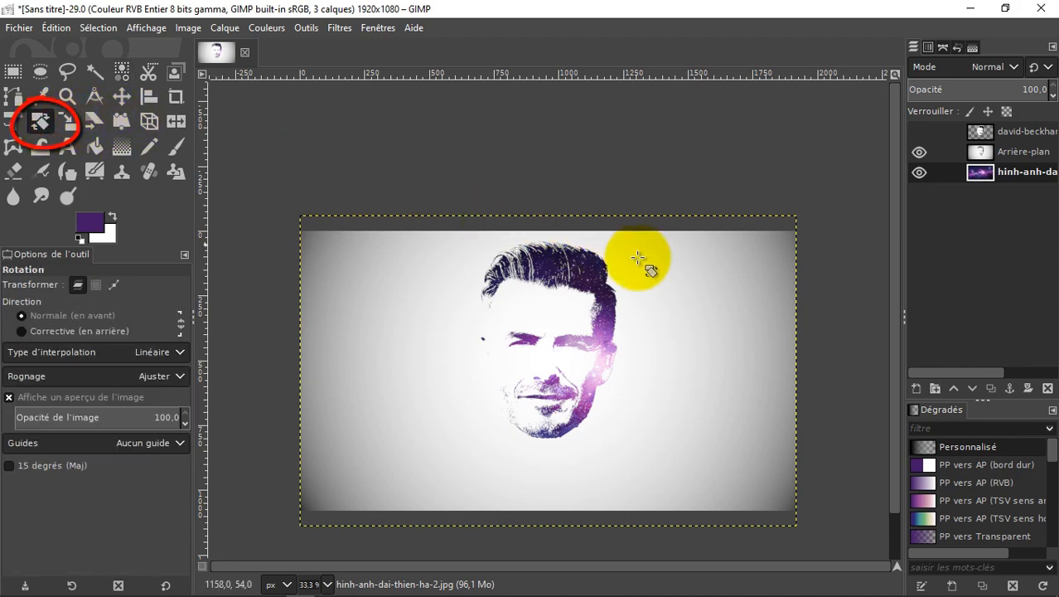
pyautogui.click(762, 274)
pyautogui.moveTo(760, 264); pyautogui.dragTo(595, 188)
pyautogui.press('Return')
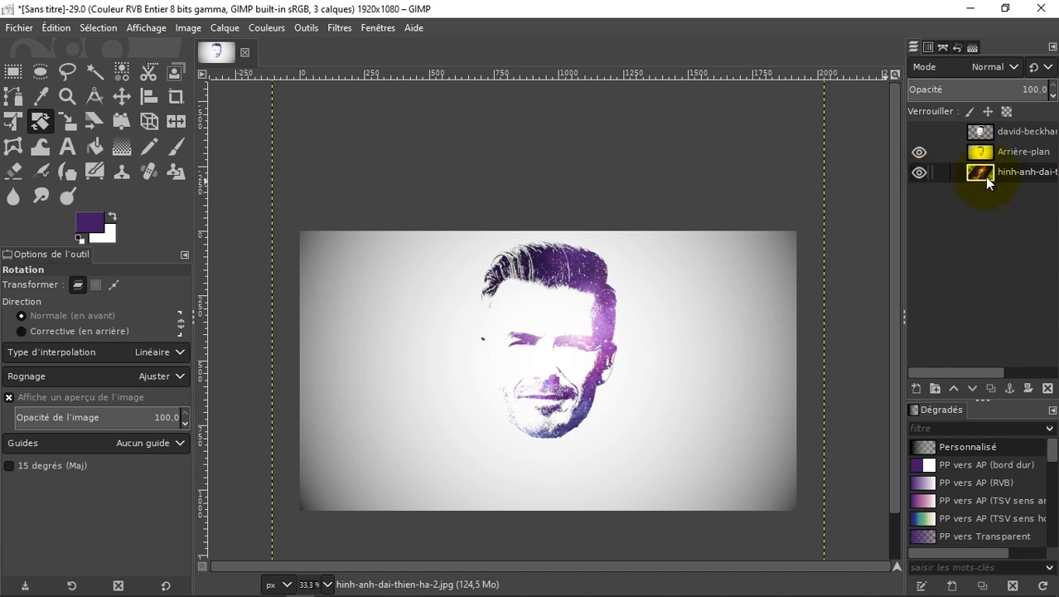
# - Add a new transparent 1920 × 1080 layer directly above the galaxy layer and set the foreground colour to black (000000)
pyautogui.click(914, 391)
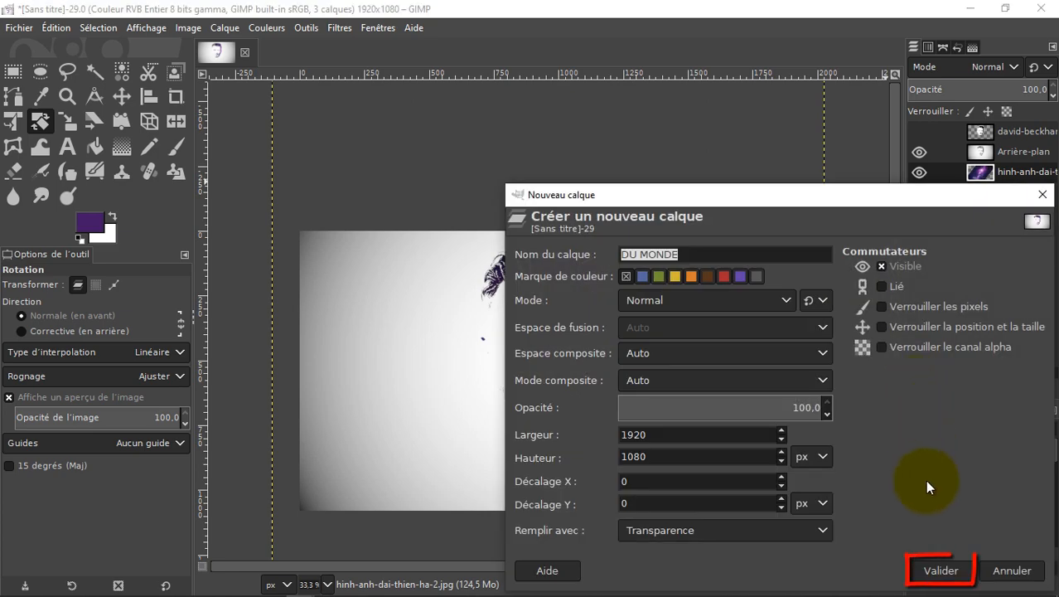
pyautogui.click(941, 571)
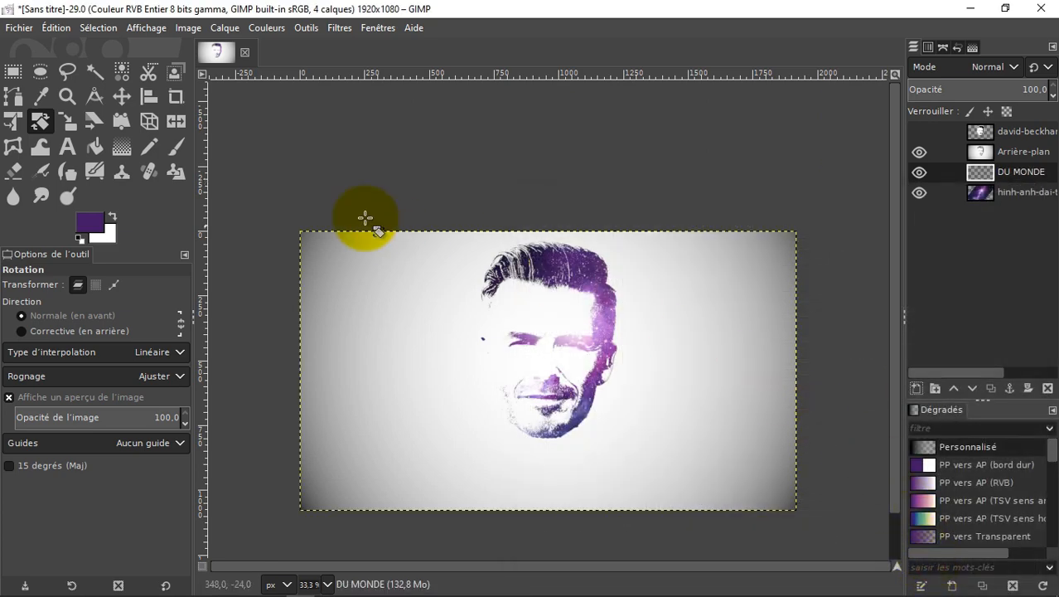
pyautogui.click(96, 147)
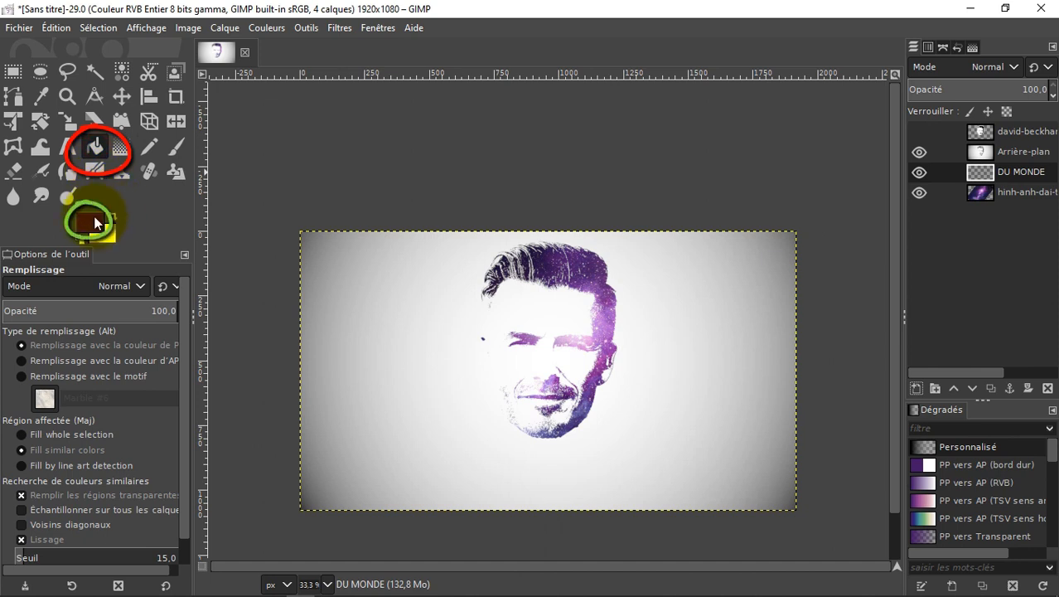
pyautogui.click(95, 221)
pyautogui.moveTo(707, 251); pyautogui.dragTo(778, 389)
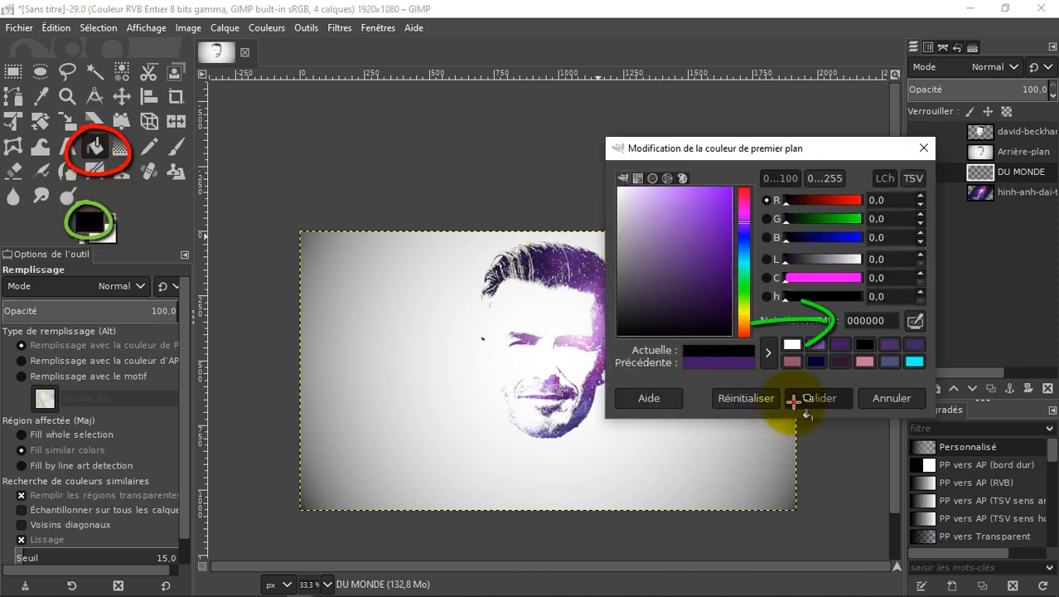
pyautogui.click(815, 398)
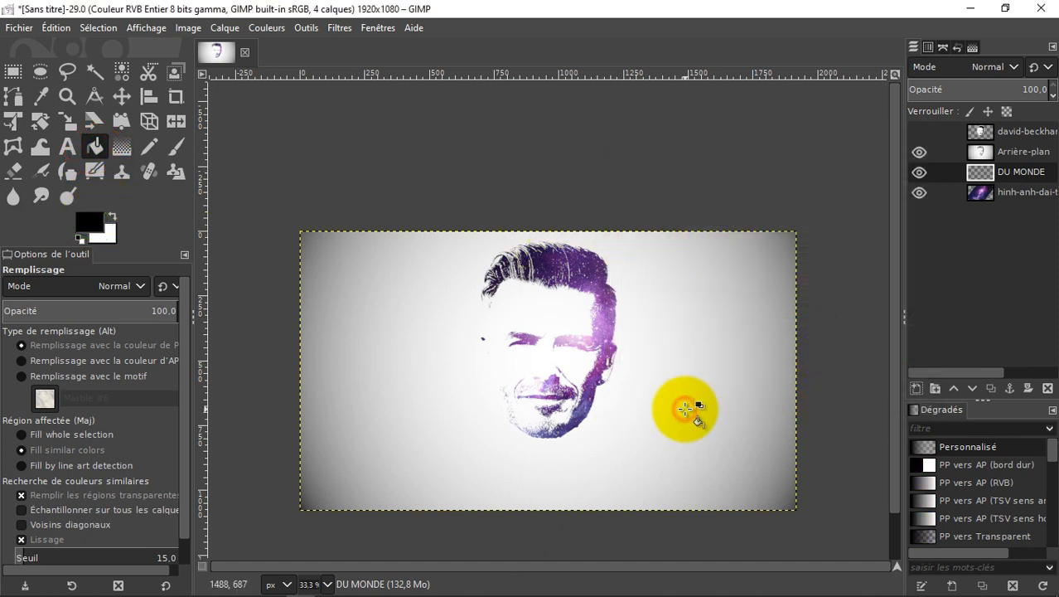
# - Fill the new layer with black and lower its opacity to 47.8
pyautogui.click(684, 408)
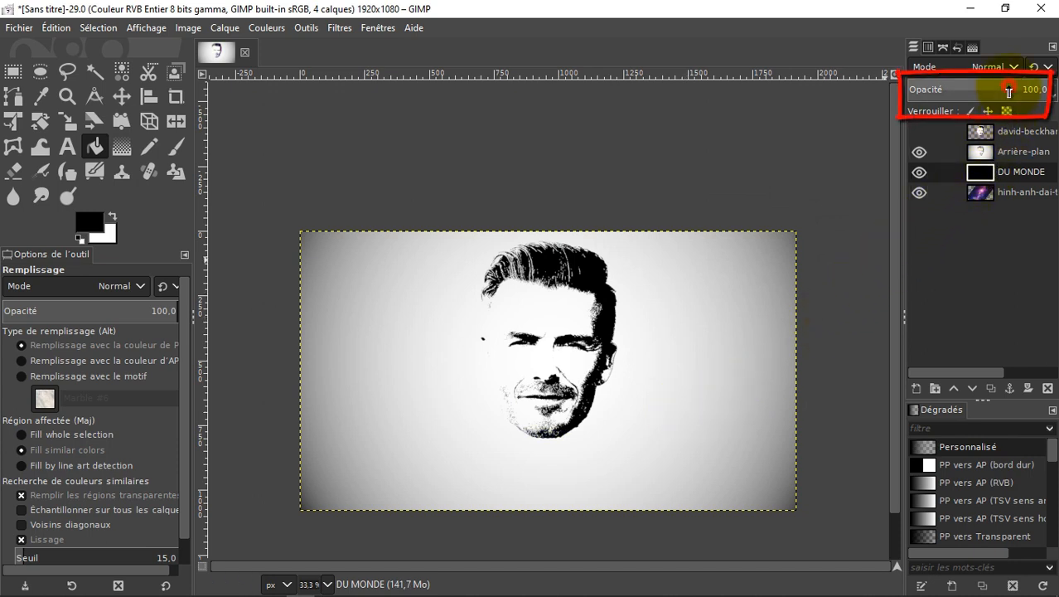
pyautogui.click(1008, 92)
pyautogui.moveTo(999, 92); pyautogui.dragTo(975, 92)
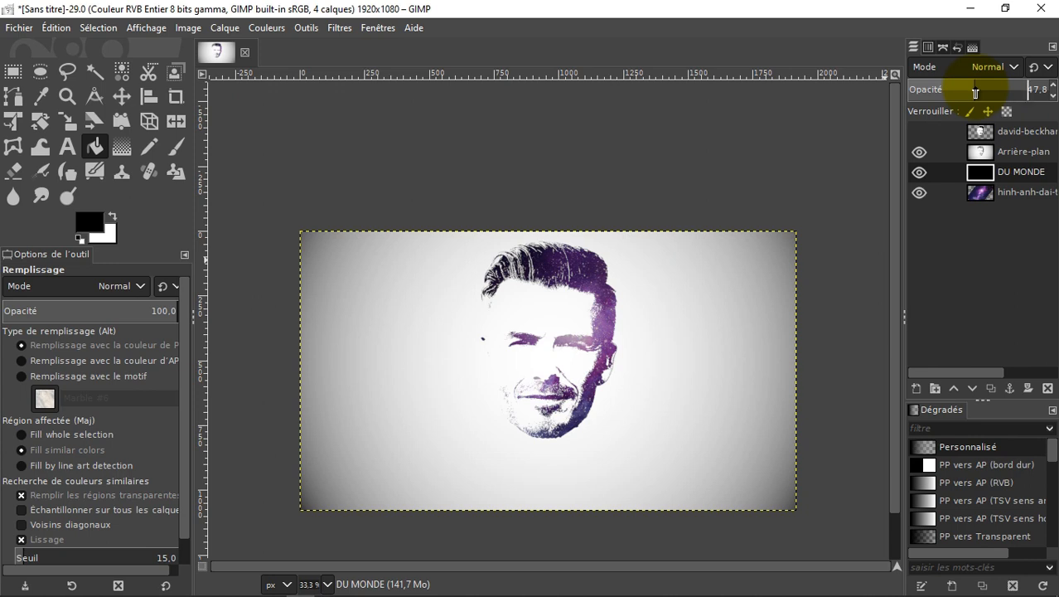
# - Add the text "Gimp Facile" in Sarpanch Bold at 100 px below the face, on top of the layer stack
pyautogui.click(975, 131)
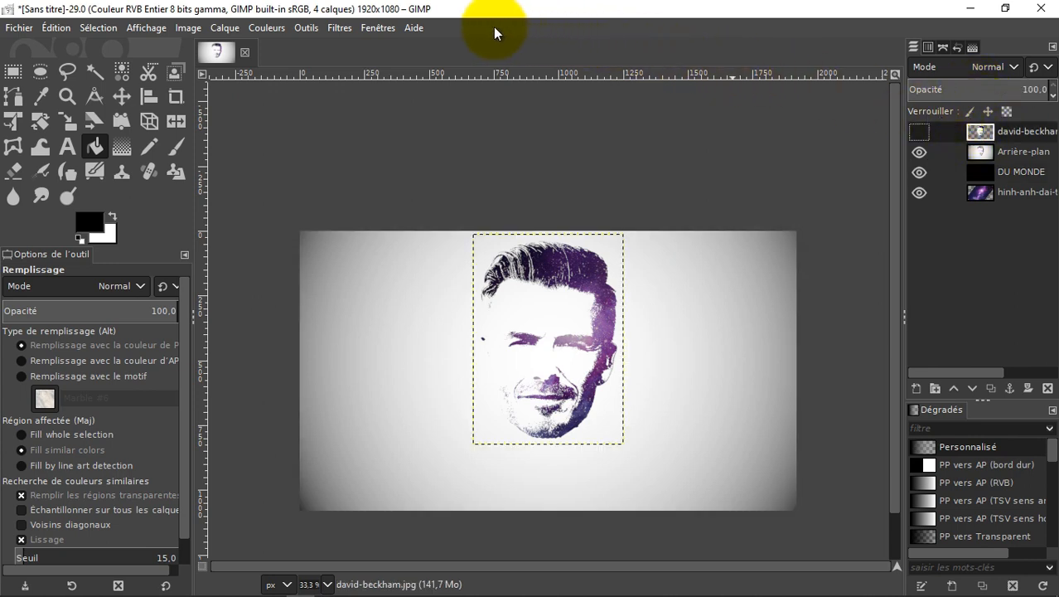
pyautogui.click(67, 148)
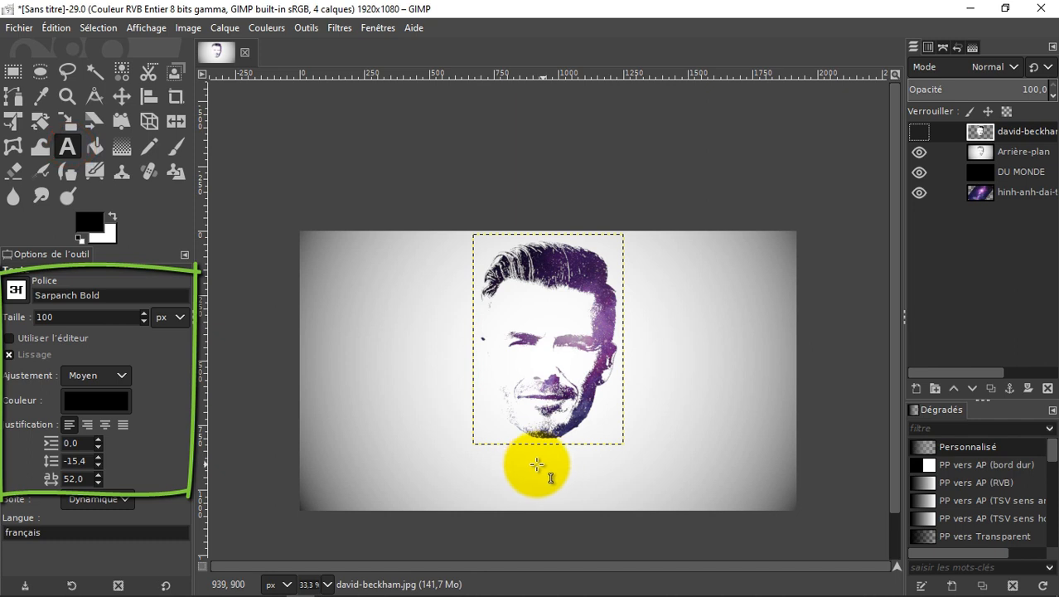
pyautogui.click(417, 458)
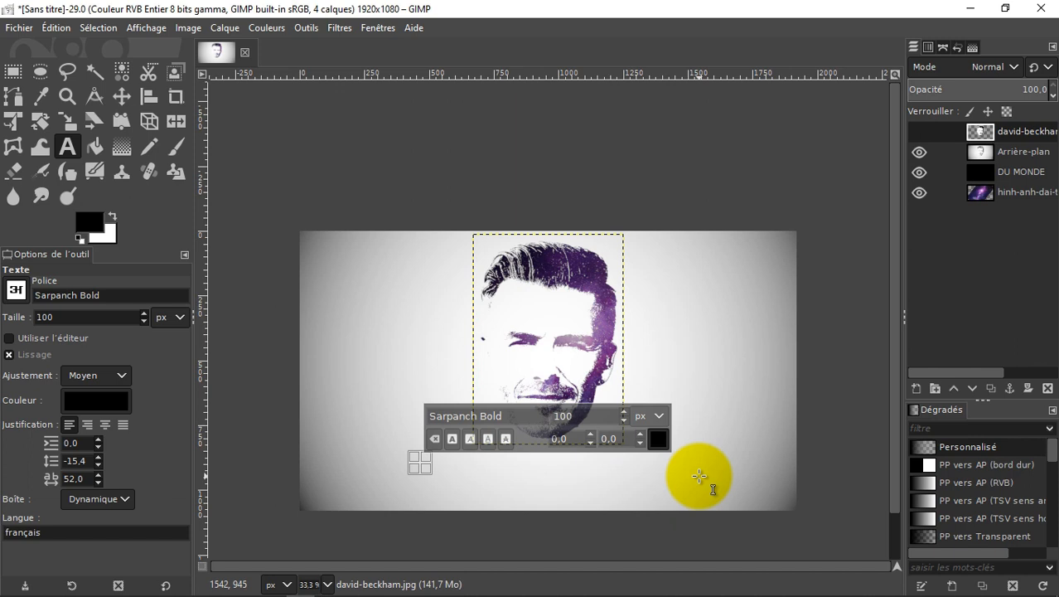
pyautogui.write('Gi')
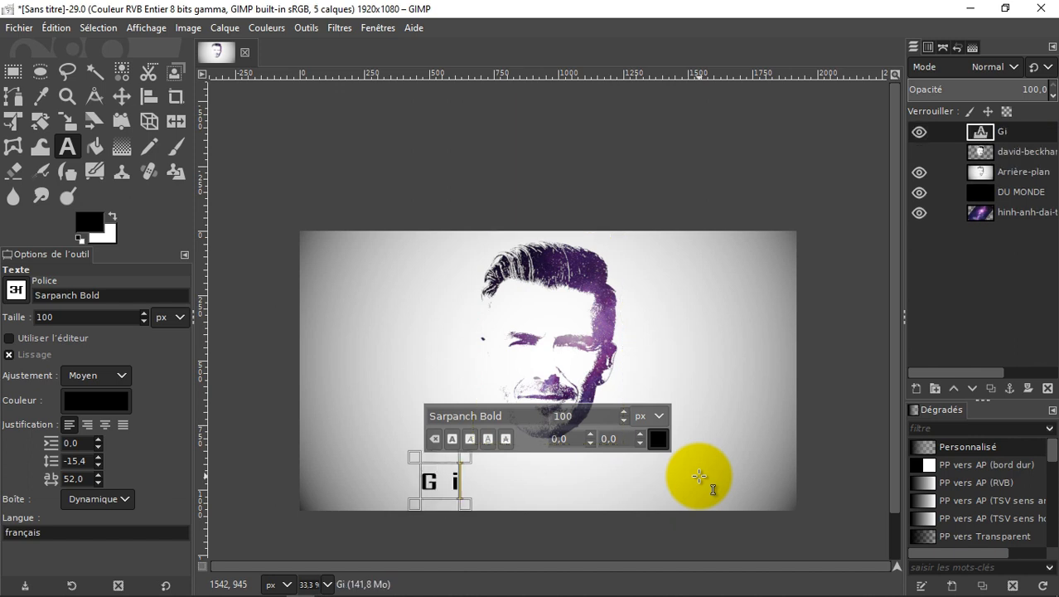
pyautogui.write('mp')
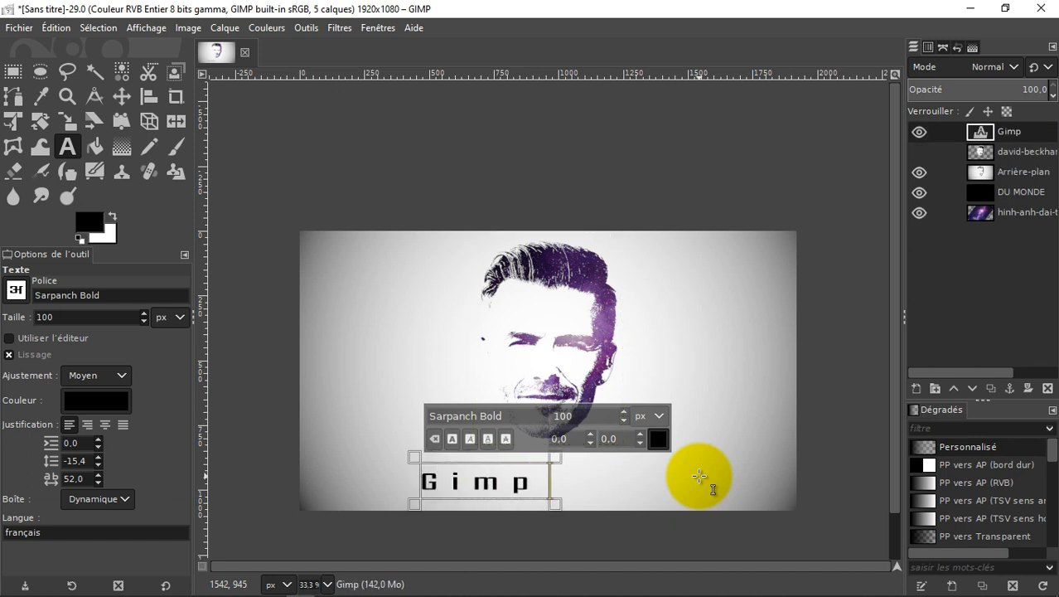
pyautogui.write(' Facile')
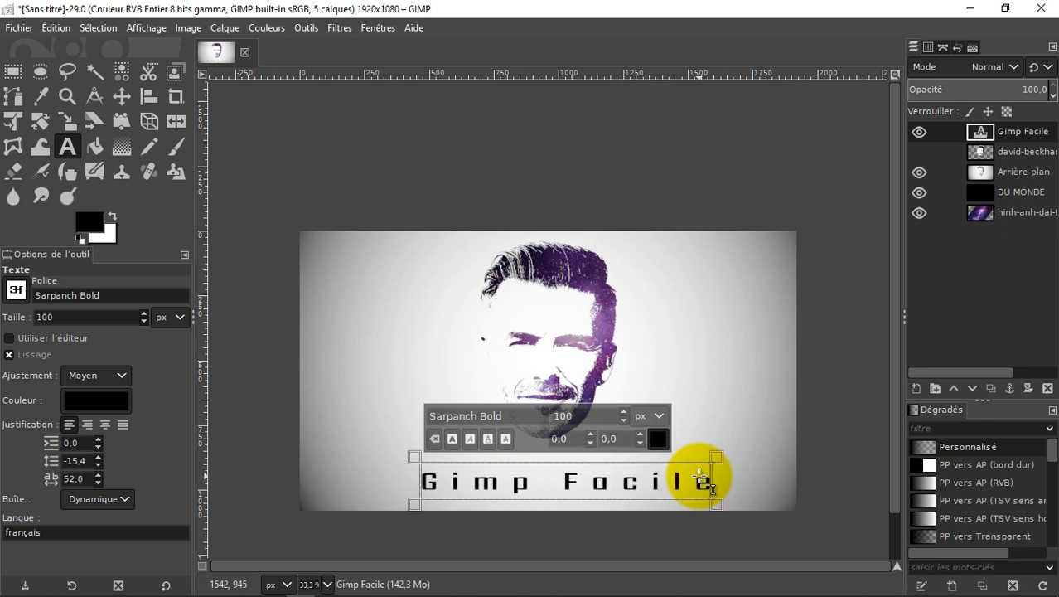
# - Sample a dark purple from the galaxy layer in the hair area and copy its HTML code 322153
pyautogui.click(981, 212)
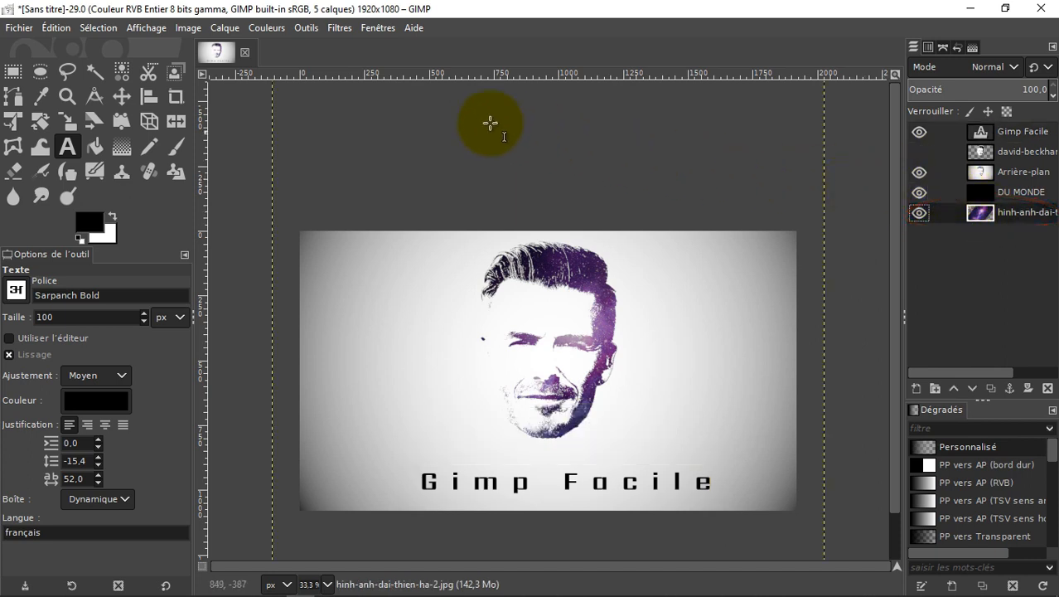
pyautogui.click(40, 96)
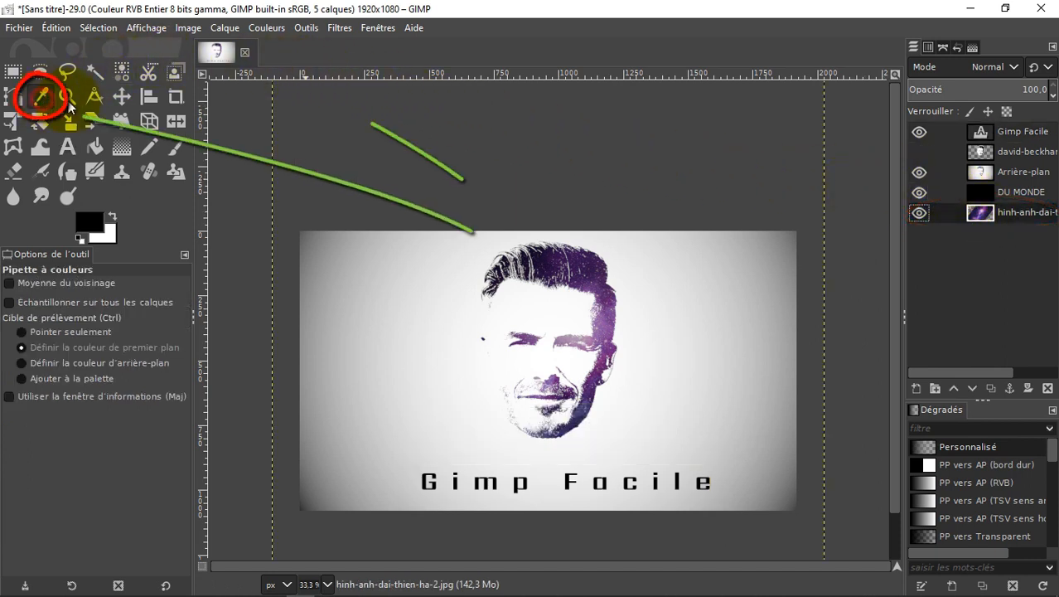
pyautogui.click(484, 190)
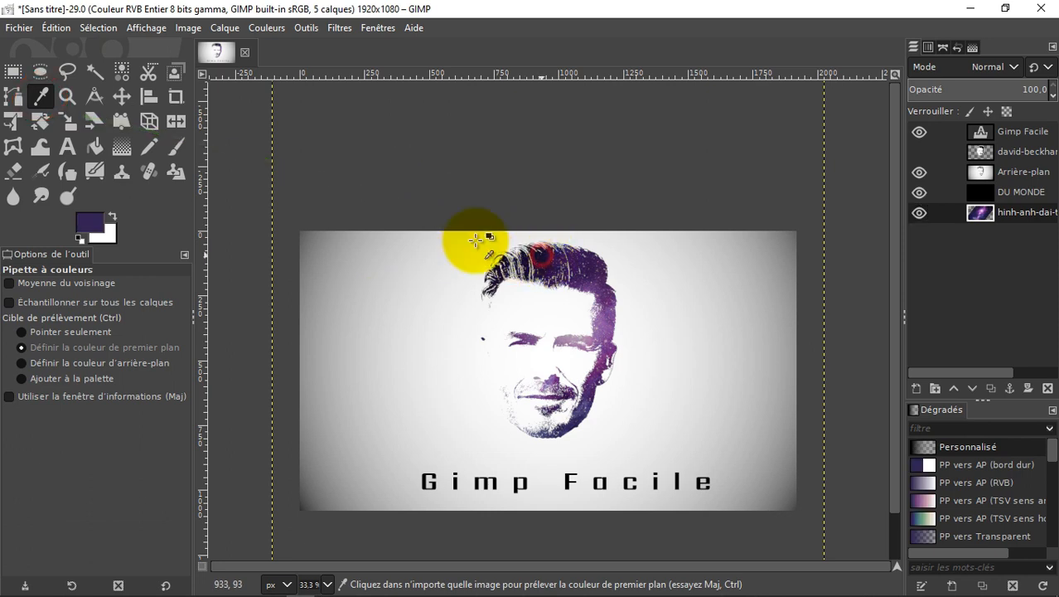
pyautogui.click(89, 223)
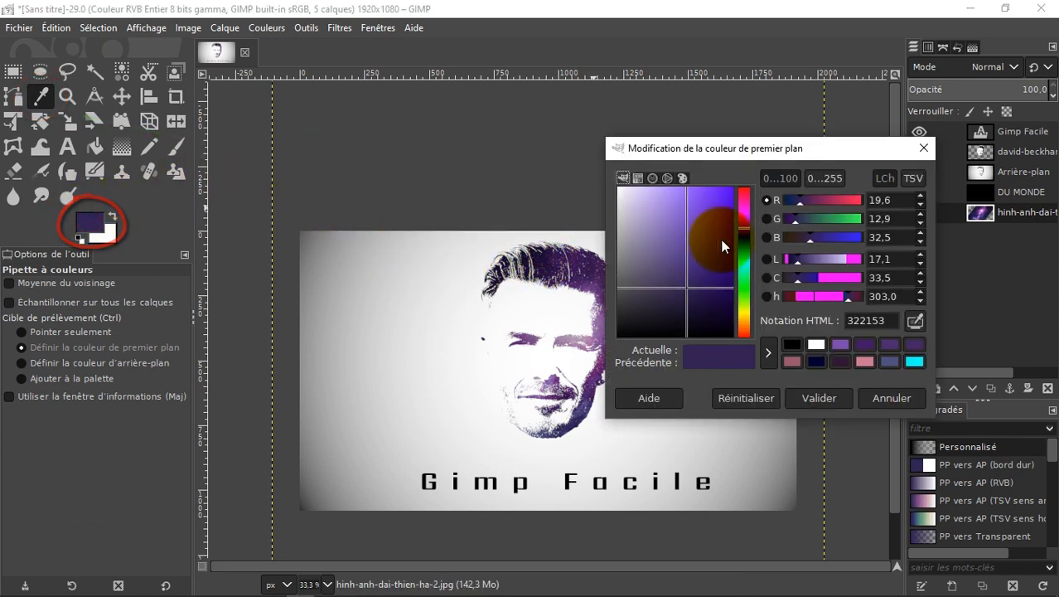
pyautogui.doubleClick(867, 320)
pyautogui.rightClick(870, 320)
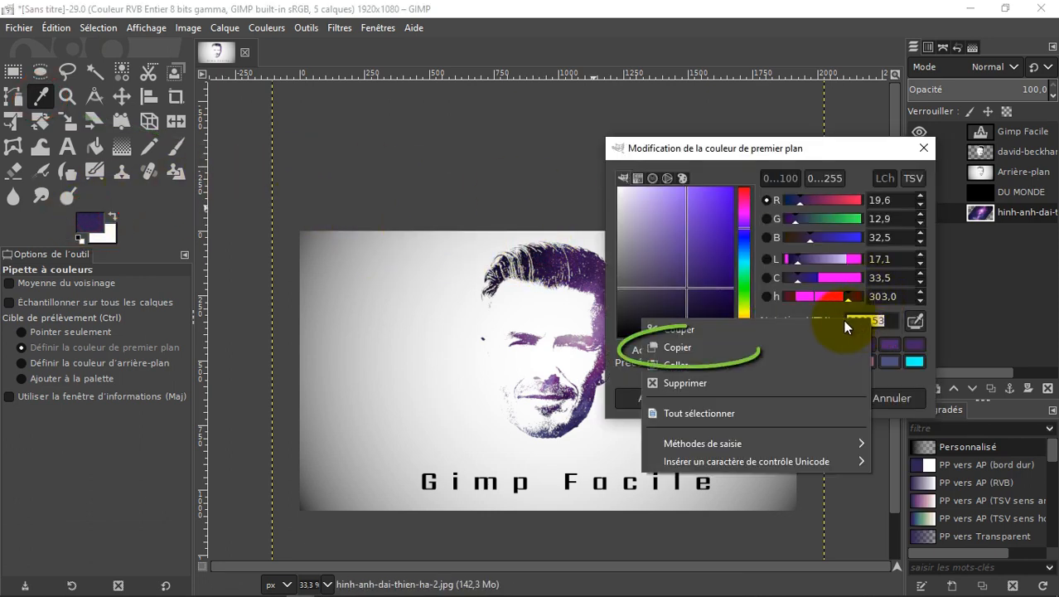
pyautogui.click(767, 341)
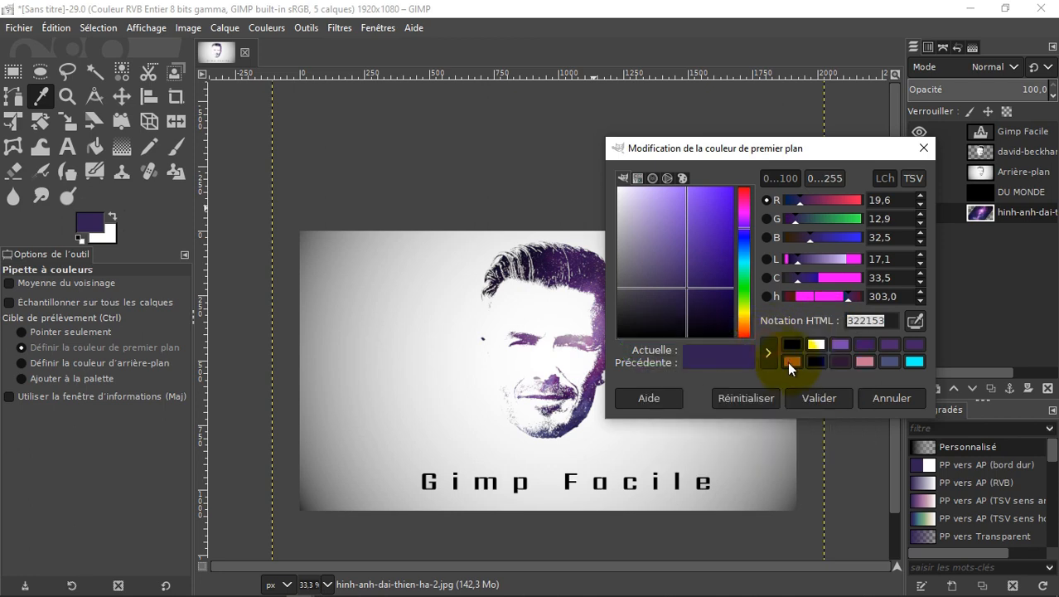
pyautogui.click(833, 399)
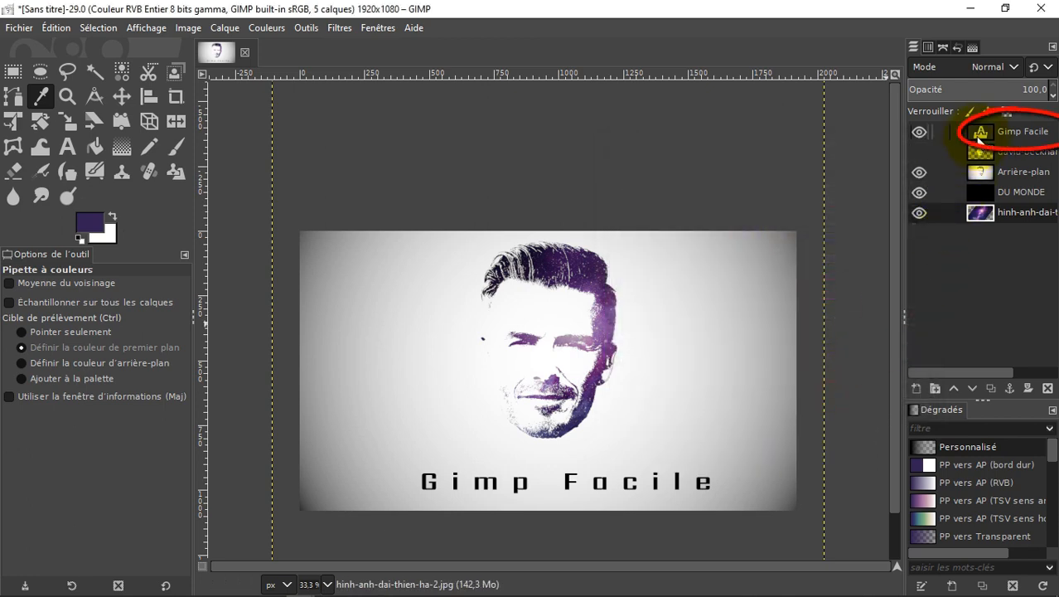
# - Change the colour of the whole "Gimp Facile" text to 322153
pyautogui.click(981, 135)
pyautogui.doubleClick(981, 135)
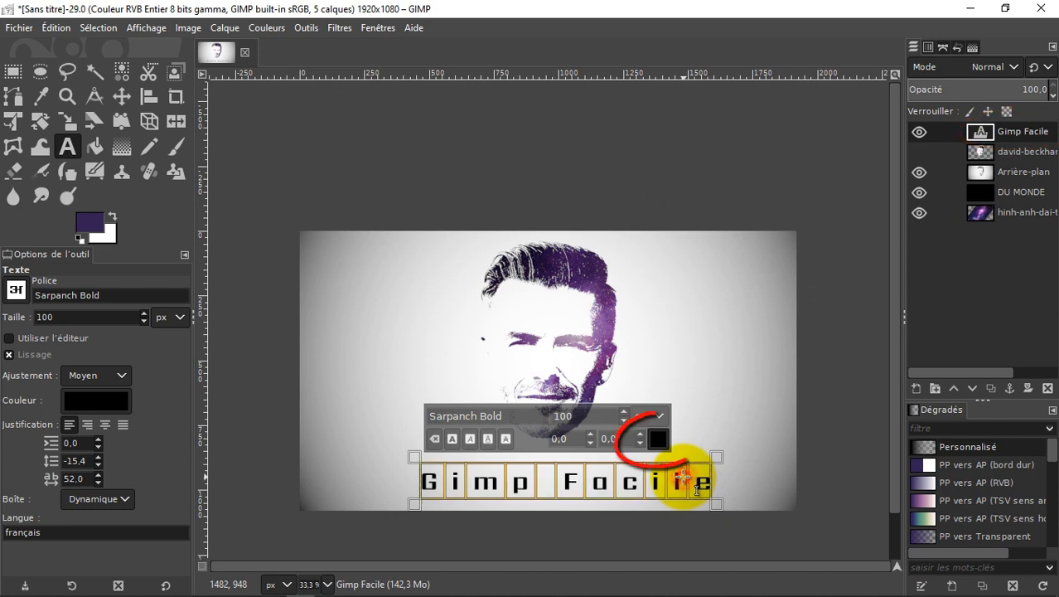
pyautogui.click(658, 439)
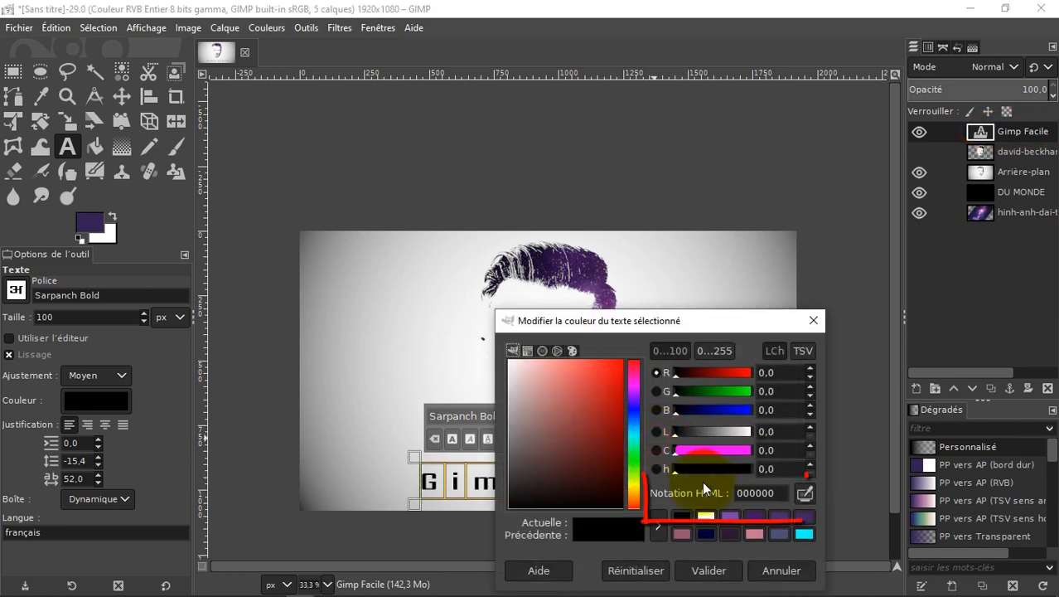
pyautogui.doubleClick(778, 492)
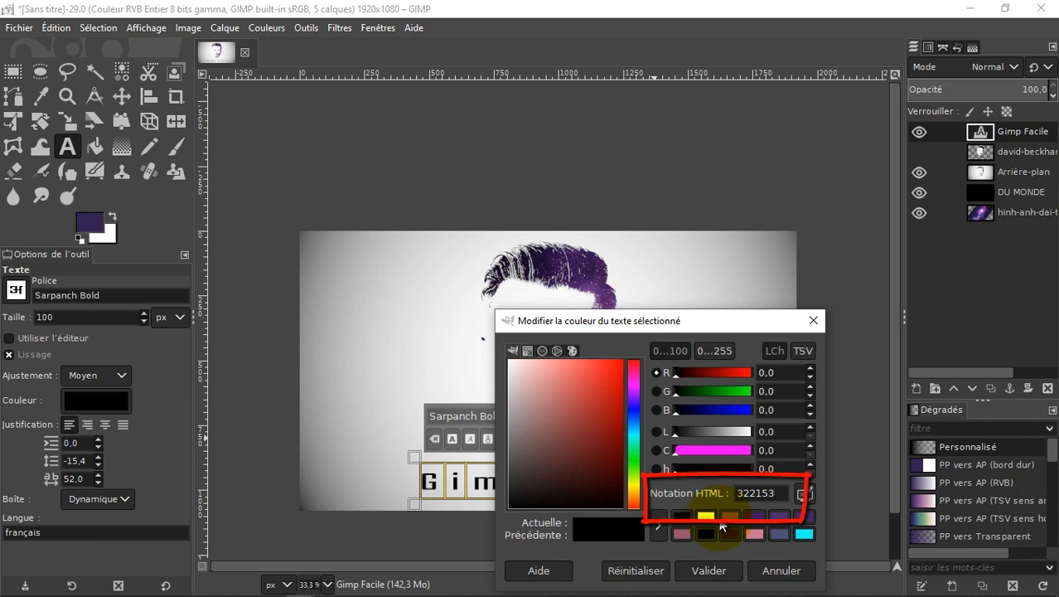
pyautogui.write('322153')
pyautogui.press('Return')
pyautogui.click(709, 570)
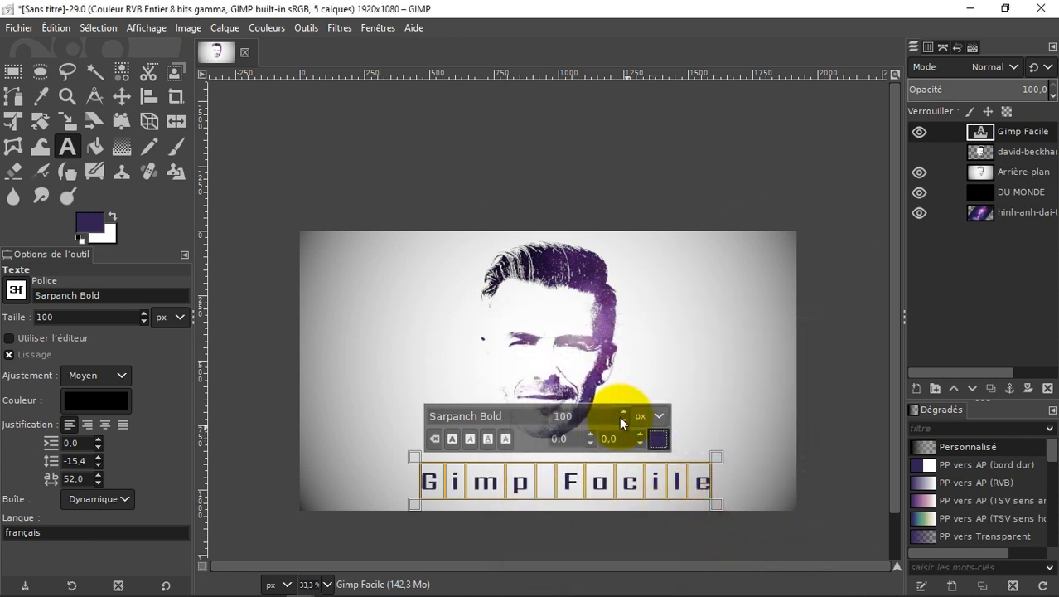
# - Centre the "Gimp Facile" text horizontally relative to the image
pyautogui.click(147, 98)
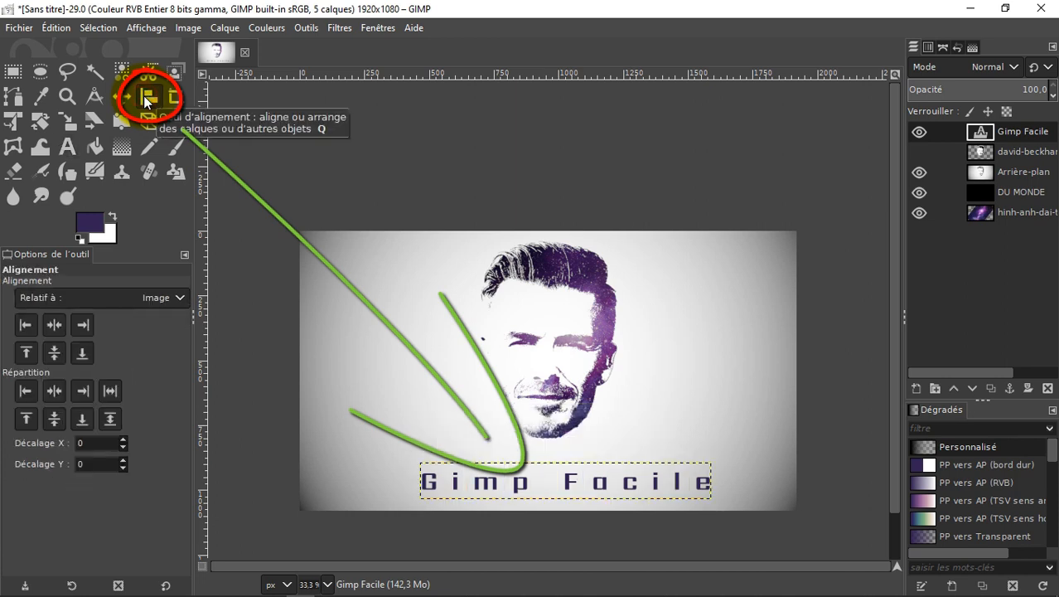
pyautogui.click(578, 470)
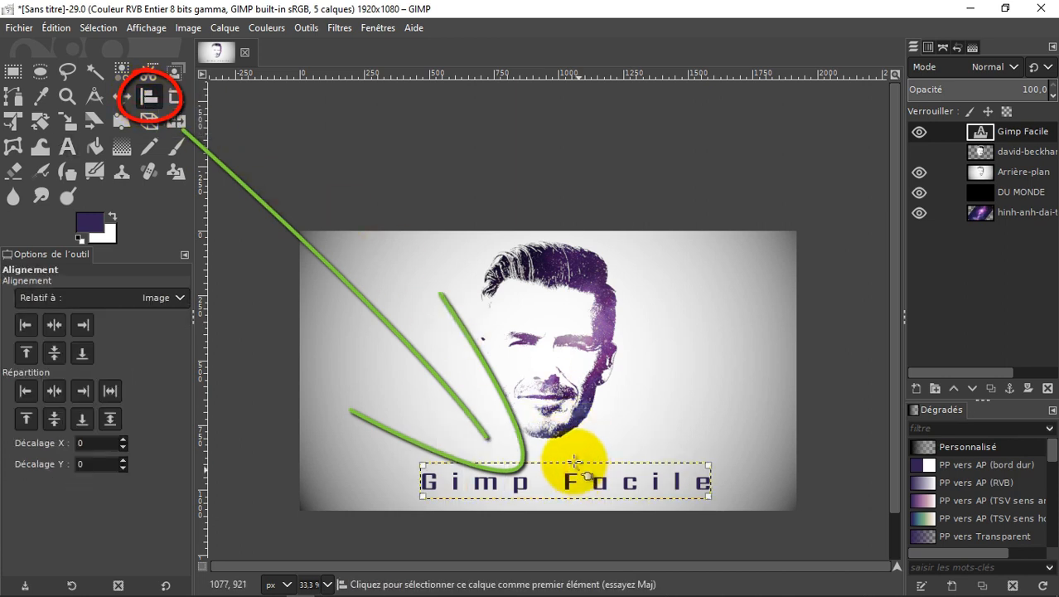
pyautogui.click(52, 329)
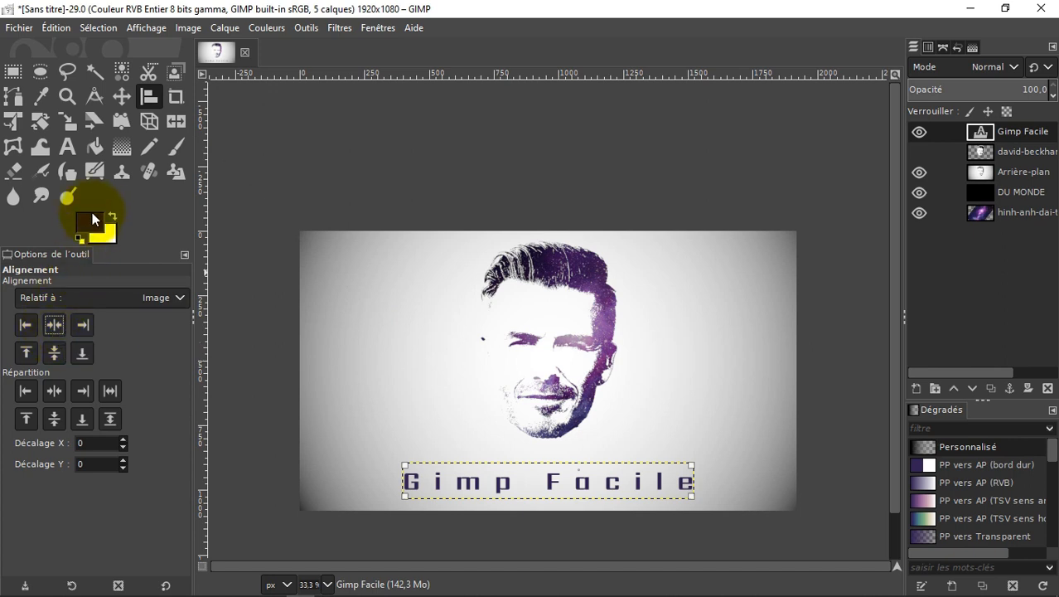
# - Move the "Gimp Facile" text up until it sits just below the chin
pyautogui.click(121, 96)
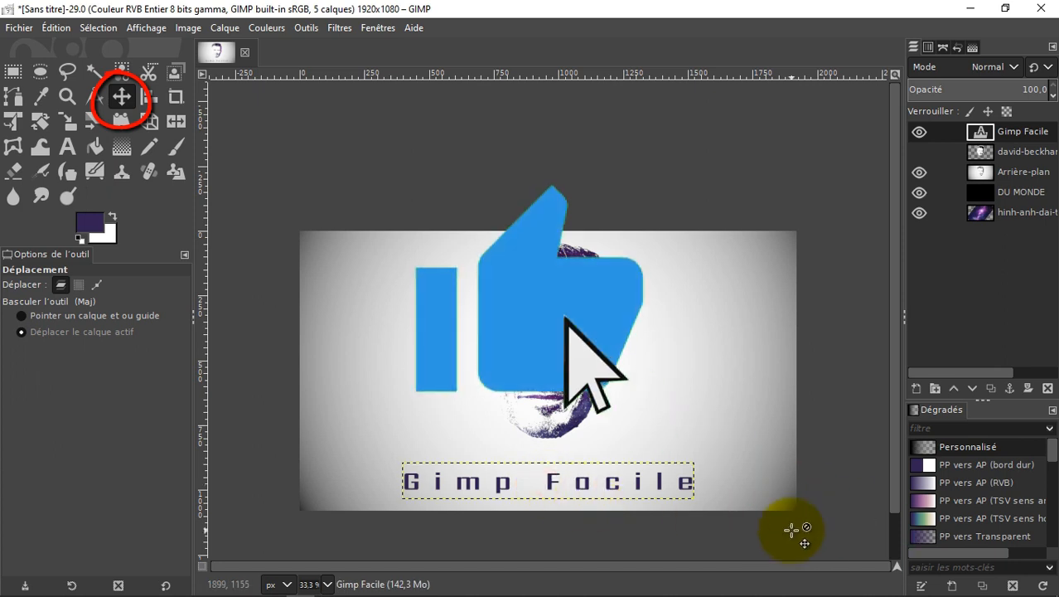
pyautogui.hotkey('shift', 'Up')
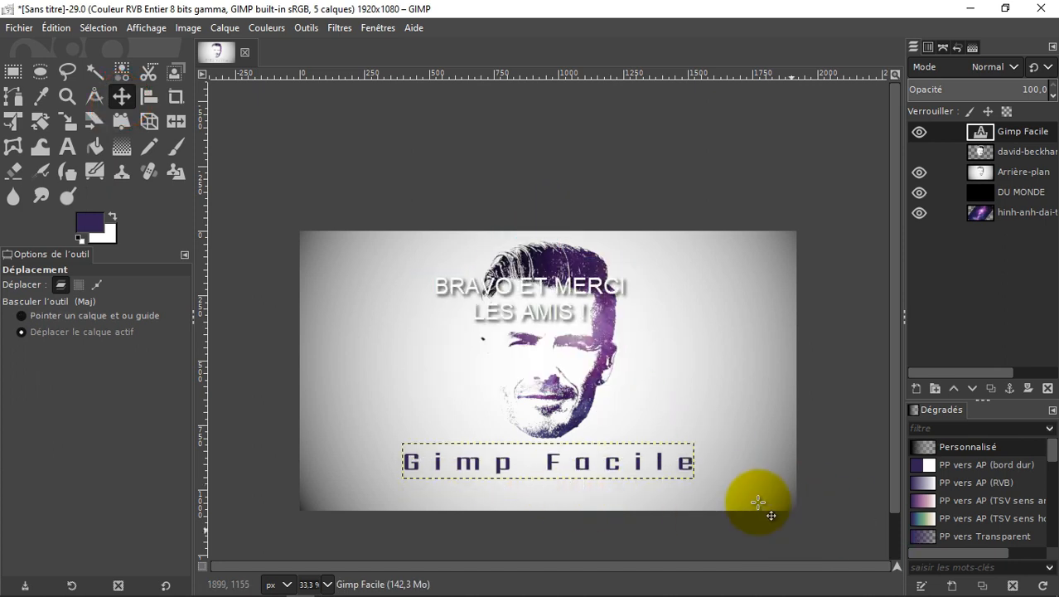
pyautogui.keyDown('ctrl'); pyautogui.scroll(3, 547, 448); pyautogui.keyUp('ctrl')
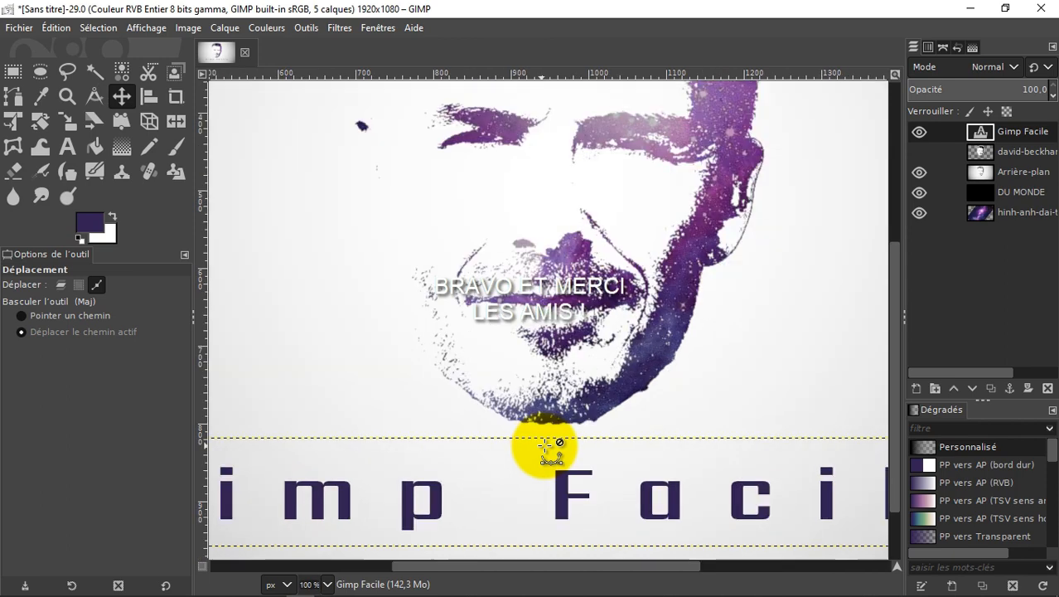
pyautogui.press('Up')
pyautogui.press('Up')
pyautogui.press('Up')
pyautogui.press('Up')
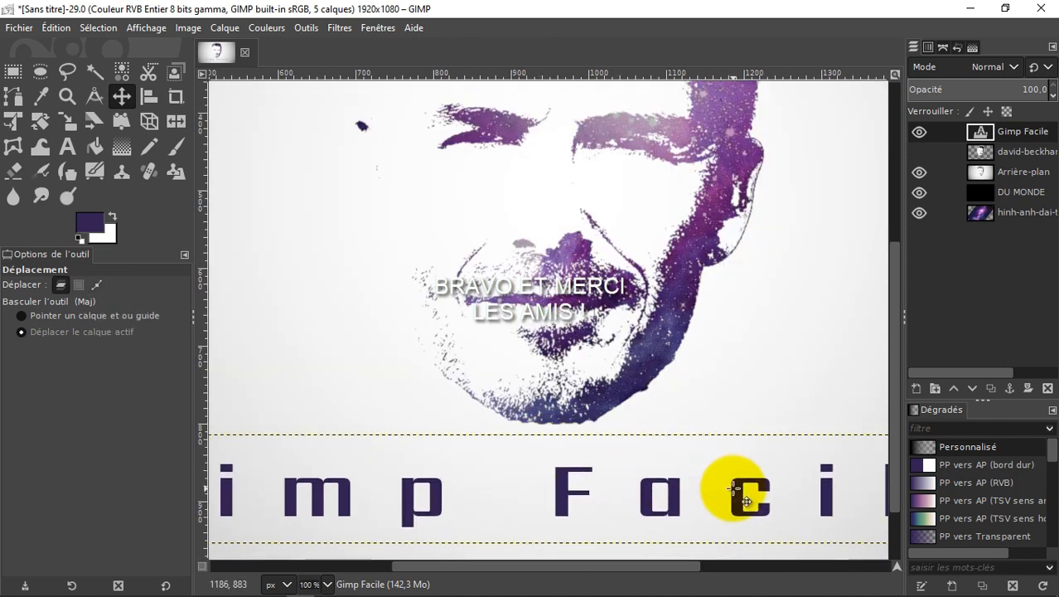
# - Select the semi-transparent black layer above the galaxy image
pyautogui.click(991, 193)
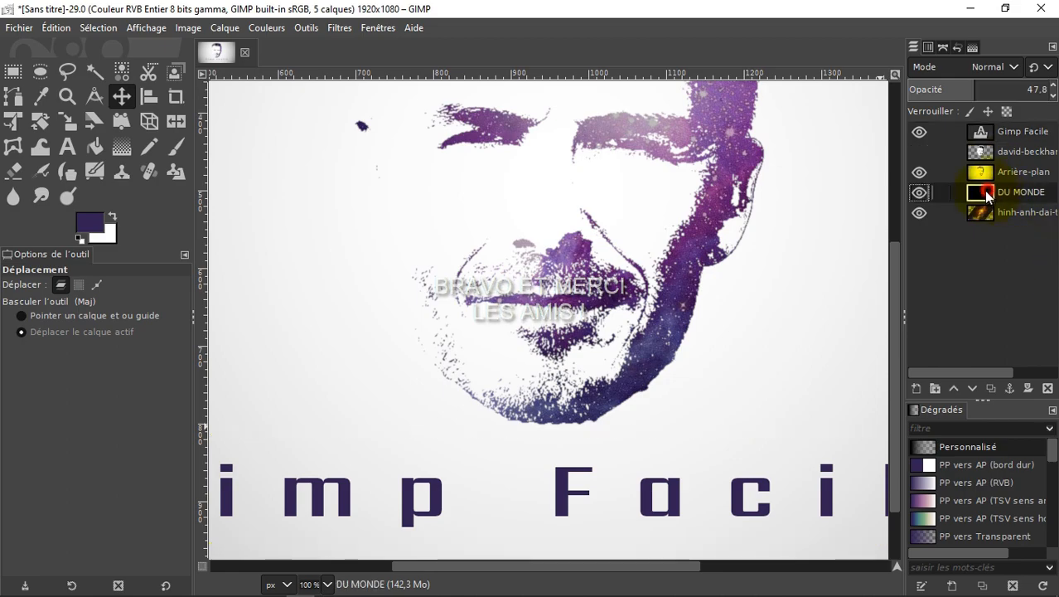